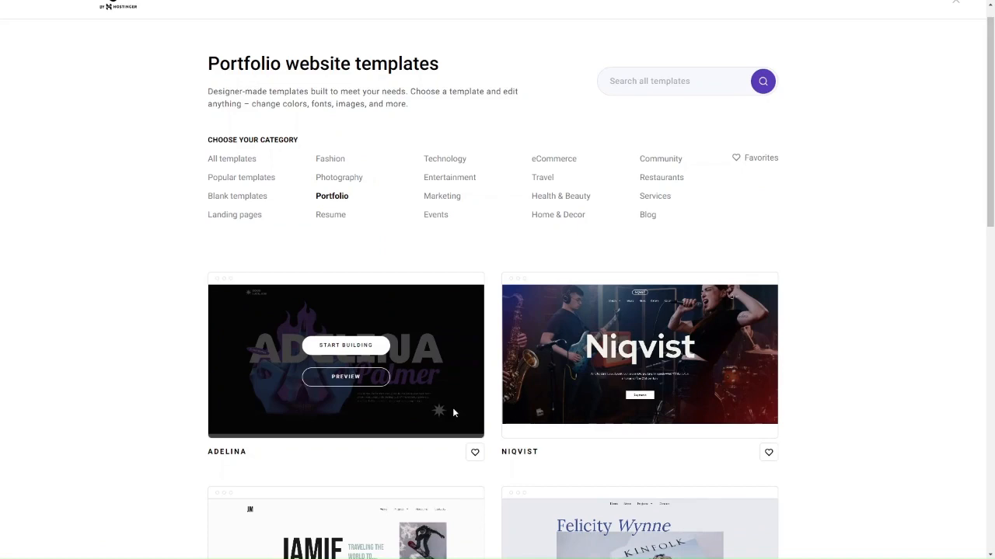
Step: Look over the portfolio website templates and switch to the eCommerce category
{"action": "scroll", "coordinate": [637, 366], "scroll_direction": "down", "scroll_amount": 3}
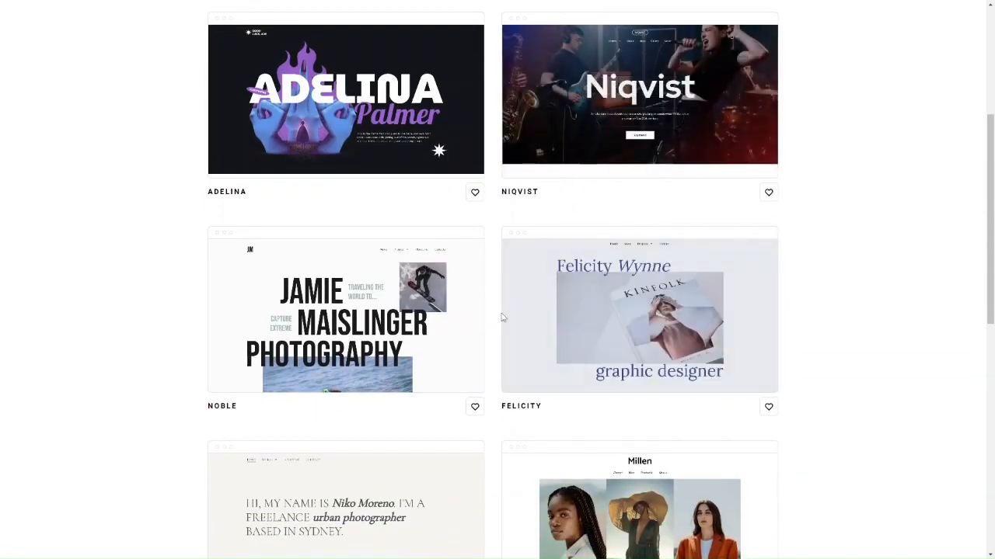
{"action": "scroll", "coordinate": [501, 318], "scroll_direction": "down", "scroll_amount": 1}
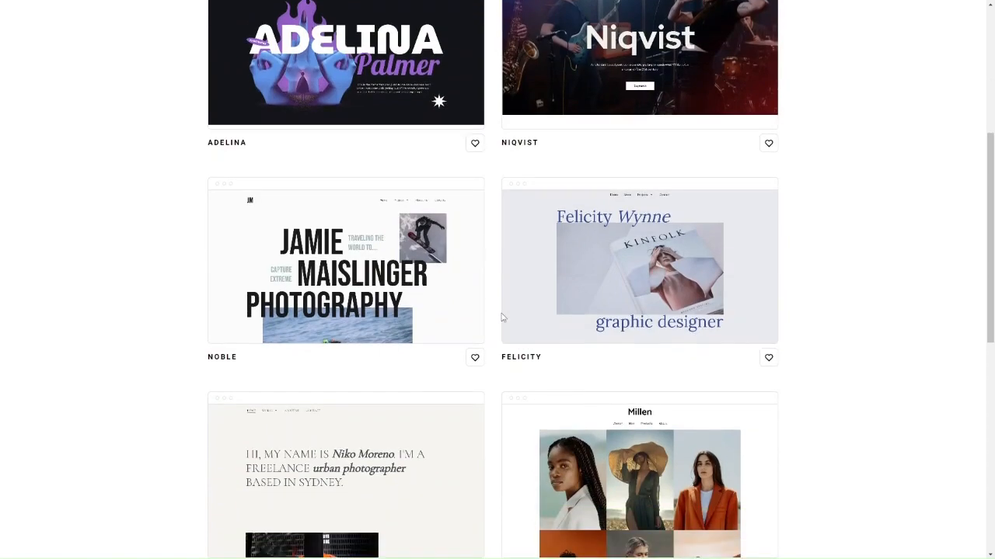
{"action": "scroll", "coordinate": [502, 318], "scroll_direction": "down", "scroll_amount": 1}
{"action": "scroll", "coordinate": [502, 318], "scroll_direction": "up", "scroll_amount": 6}
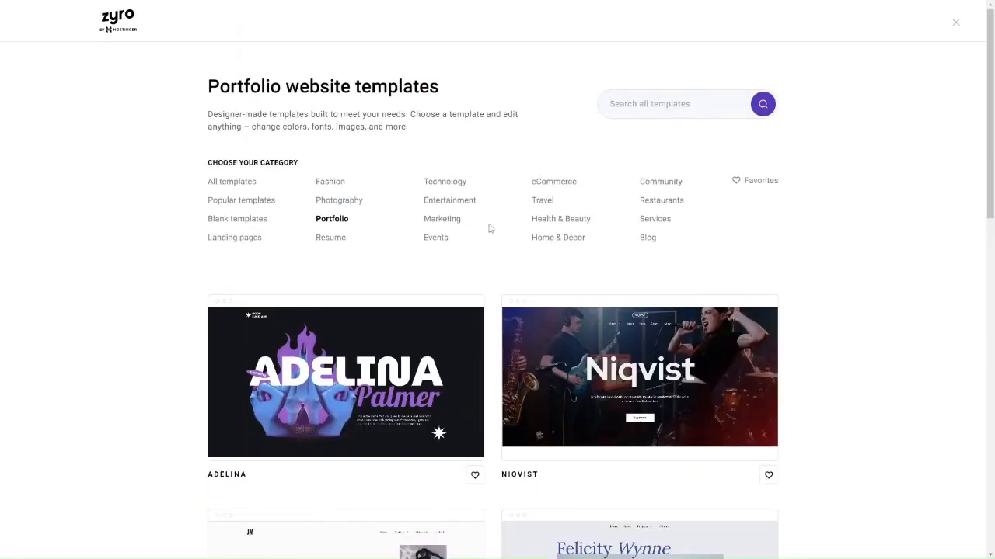
{"action": "left_click", "coordinate": [559, 186]}
Step: Browse the eCommerce templates and start building a site from the Feyer template
{"action": "scroll", "coordinate": [529, 347], "scroll_direction": "down", "scroll_amount": 7}
{"action": "scroll", "coordinate": [527, 350], "scroll_direction": "down", "scroll_amount": 5}
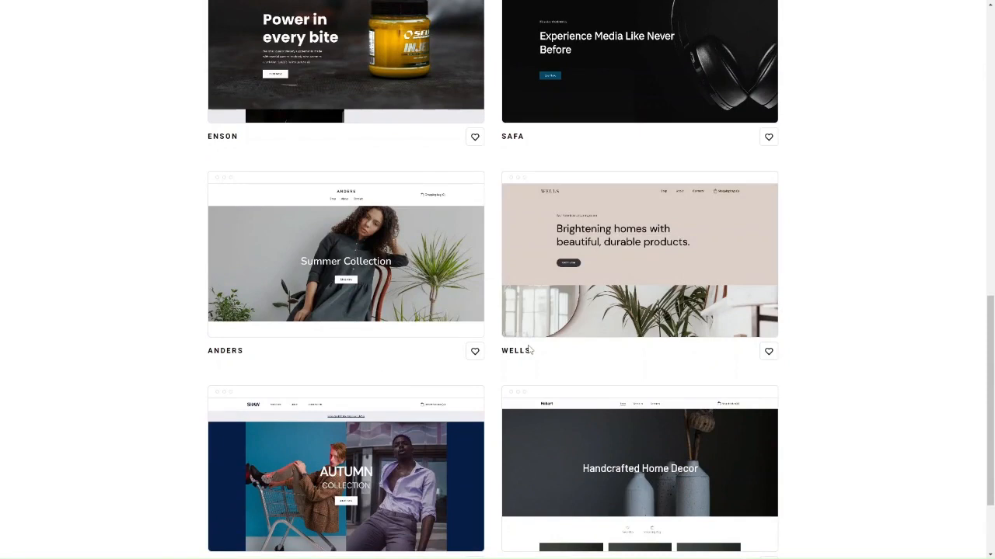
{"action": "scroll", "coordinate": [528, 350], "scroll_direction": "down", "scroll_amount": 1}
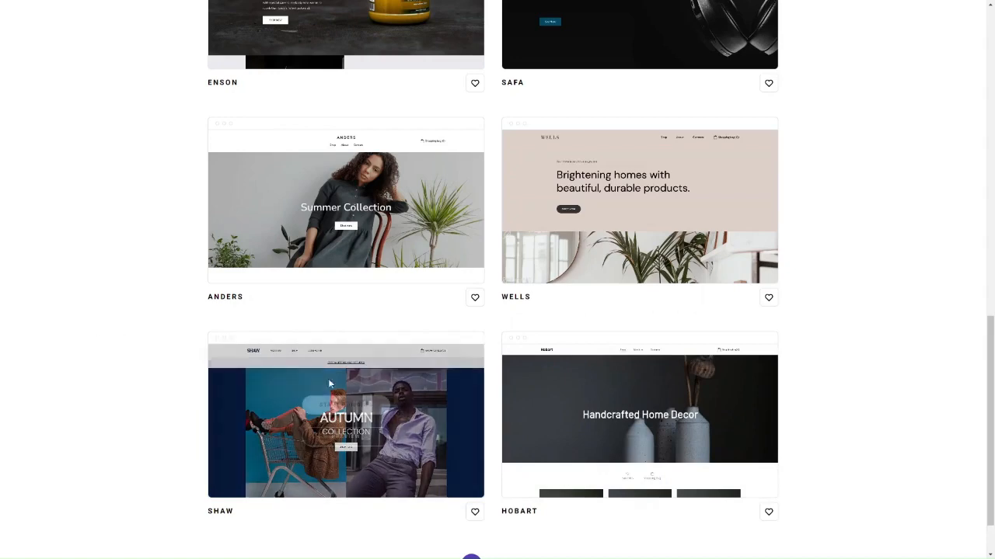
{"action": "scroll", "coordinate": [321, 383], "scroll_direction": "down", "scroll_amount": 1}
{"action": "scroll", "coordinate": [321, 383], "scroll_direction": "up", "scroll_amount": 12}
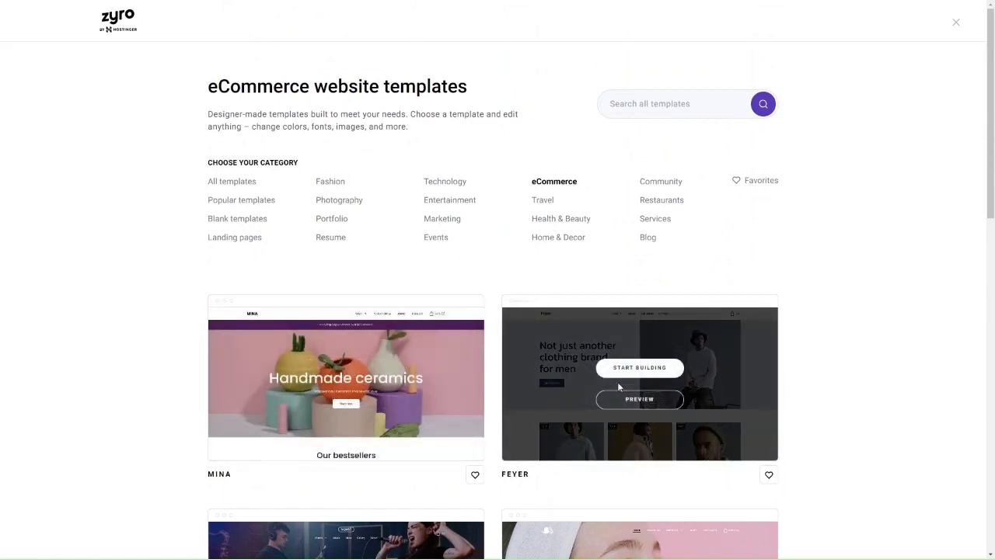
{"action": "scroll", "coordinate": [467, 381], "scroll_direction": "down", "scroll_amount": 3}
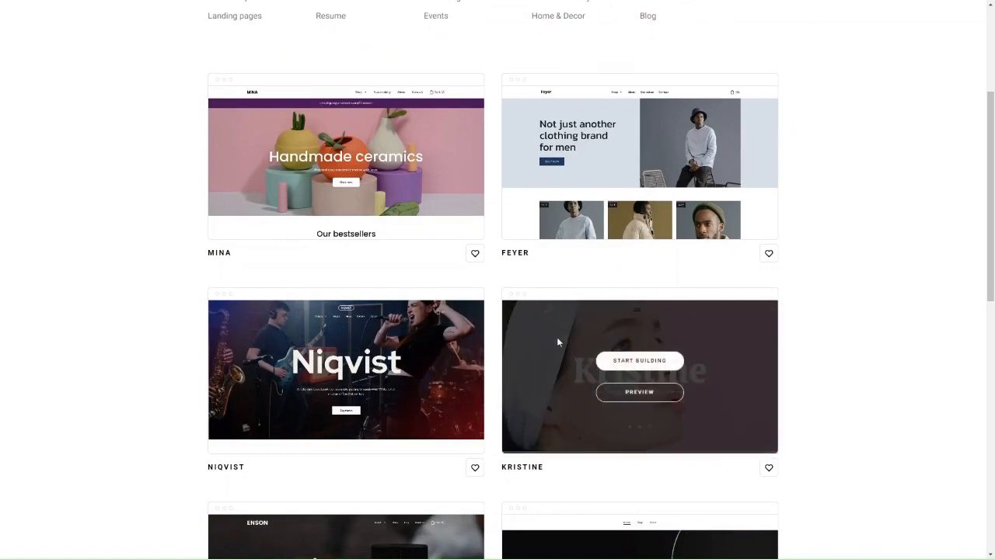
{"action": "scroll", "coordinate": [614, 207], "scroll_direction": "up", "scroll_amount": 2}
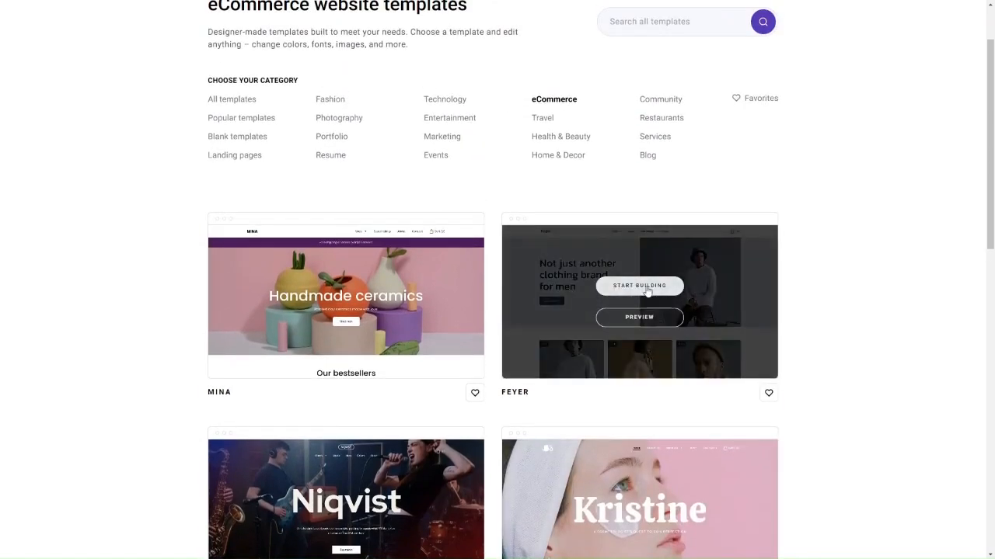
{"action": "left_click", "coordinate": [647, 287]}
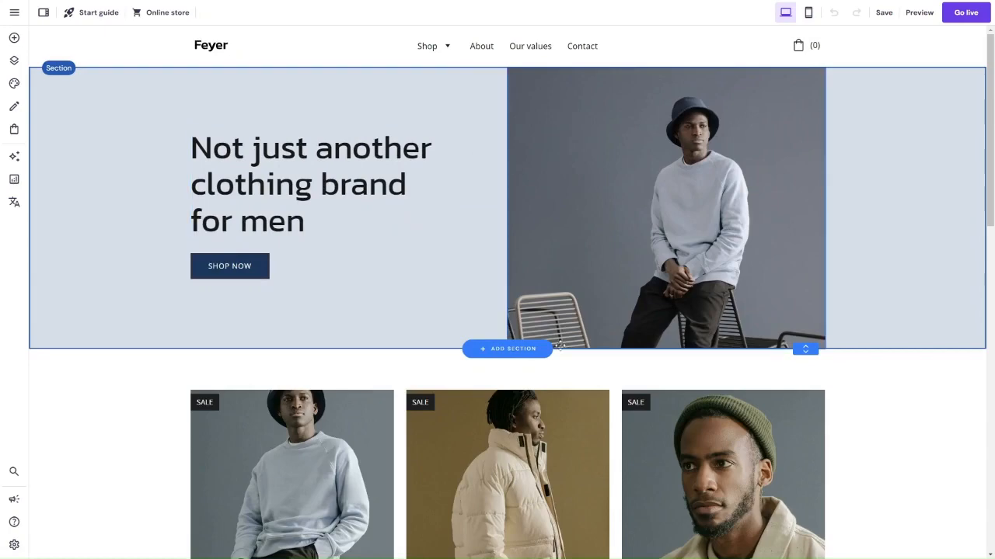
Step: Examine the Feyer homepage and the website-wide style options for colors, text, buttons and animations
{"action": "scroll", "coordinate": [562, 350], "scroll_direction": "down", "scroll_amount": 10}
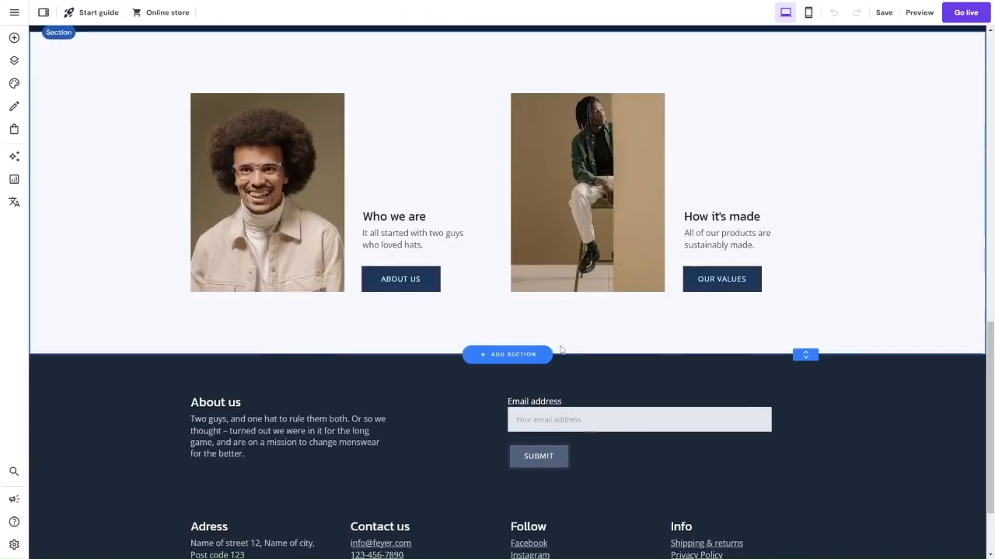
{"action": "scroll", "coordinate": [562, 350], "scroll_direction": "up", "scroll_amount": 10}
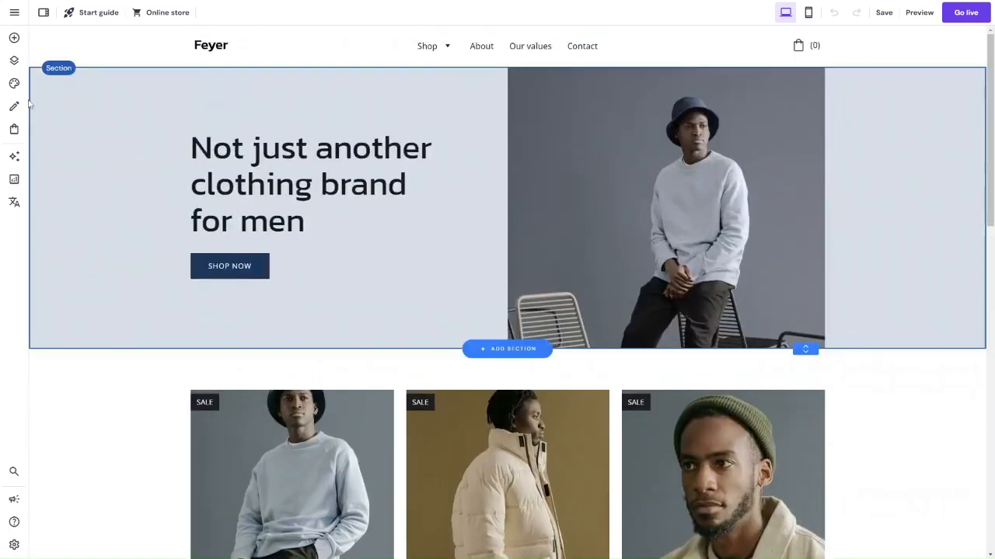
{"action": "left_click", "coordinate": [15, 84]}
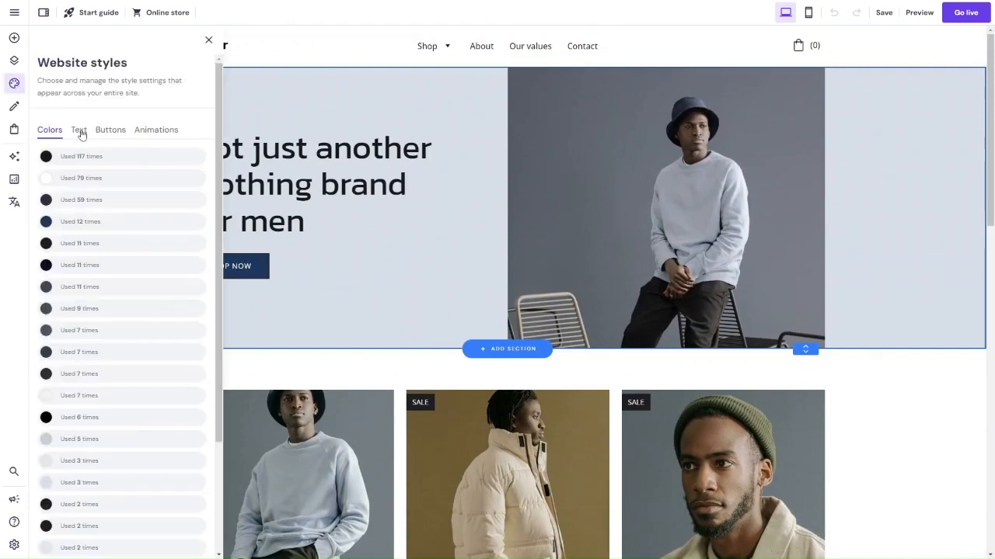
{"action": "left_click", "coordinate": [79, 133]}
{"action": "left_click", "coordinate": [111, 134]}
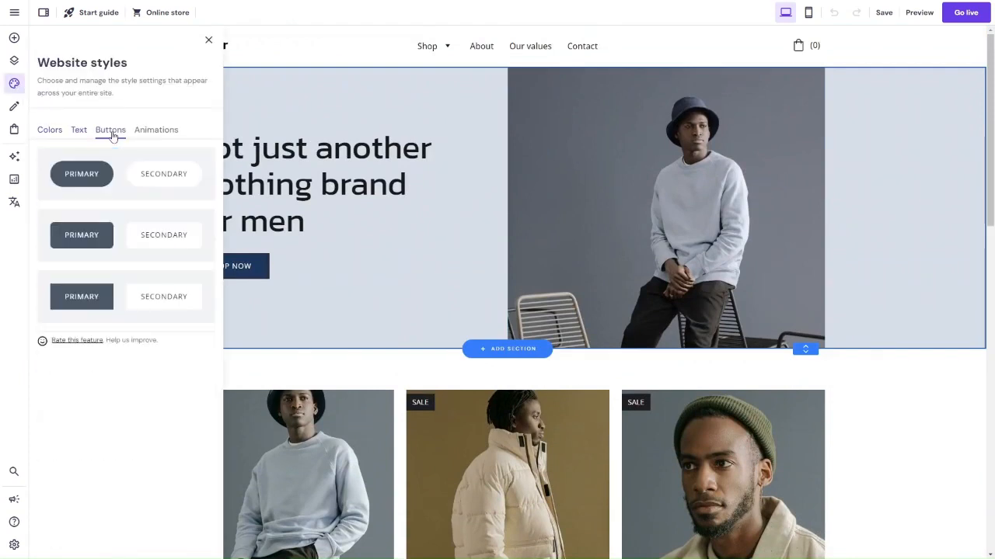
{"action": "left_click", "coordinate": [152, 138]}
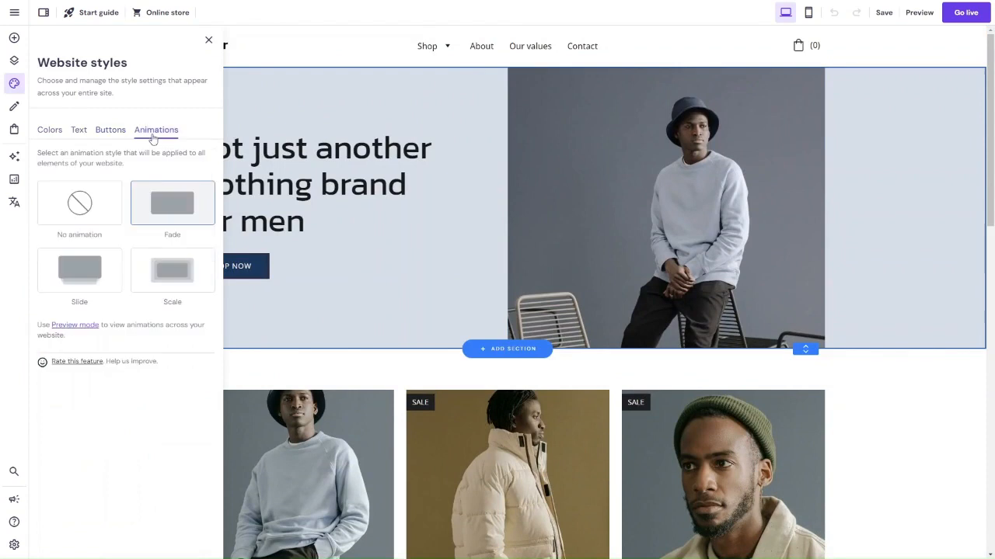
Step: Replace the most-used black in the website colors with #ff665e across the entire site
{"action": "left_click", "coordinate": [61, 133]}
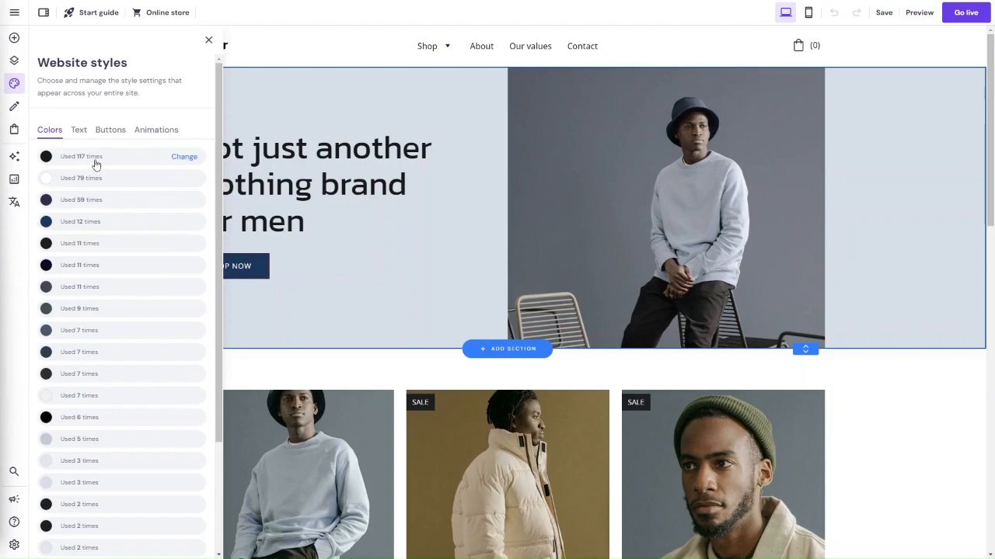
{"action": "left_click", "coordinate": [185, 157]}
{"action": "left_click", "coordinate": [178, 198]}
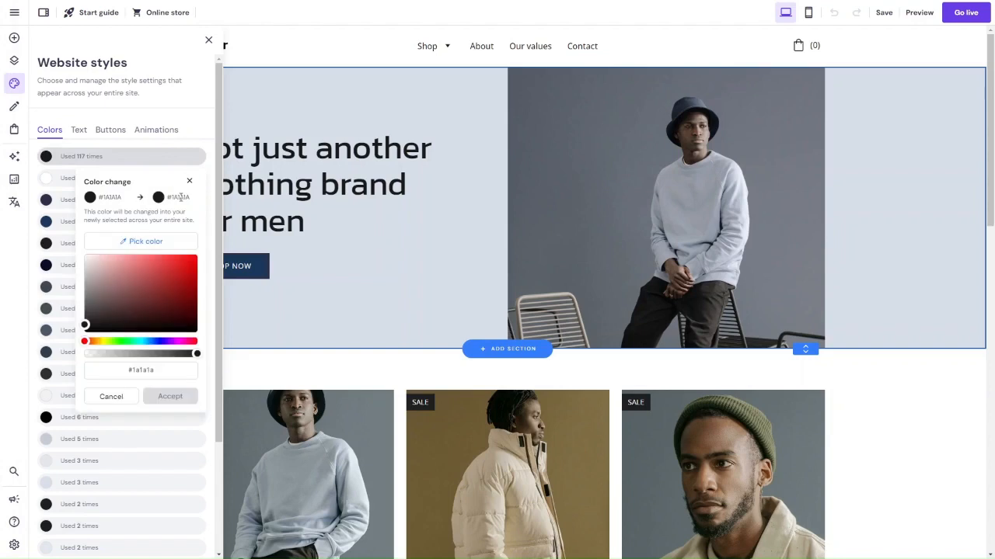
{"action": "left_click", "coordinate": [142, 242]}
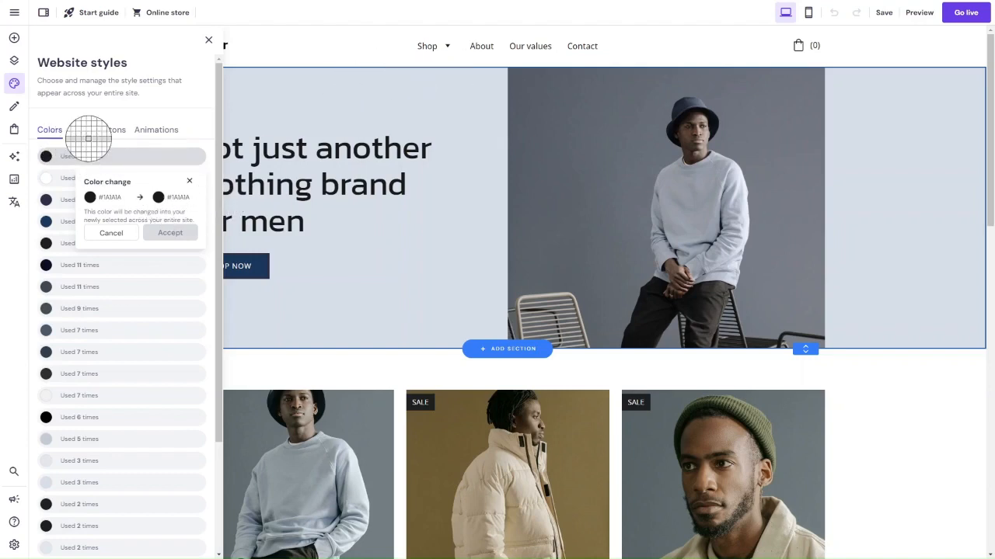
{"action": "left_click", "coordinate": [179, 189]}
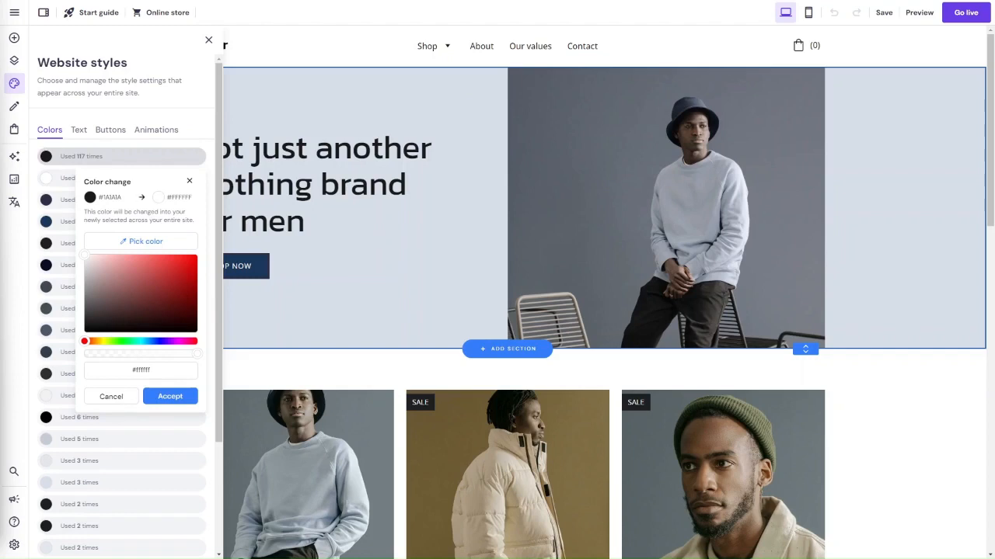
{"action": "left_click", "coordinate": [139, 371]}
{"action": "double_click", "coordinate": [140, 371]}
{"action": "type", "text": "ff665e"}
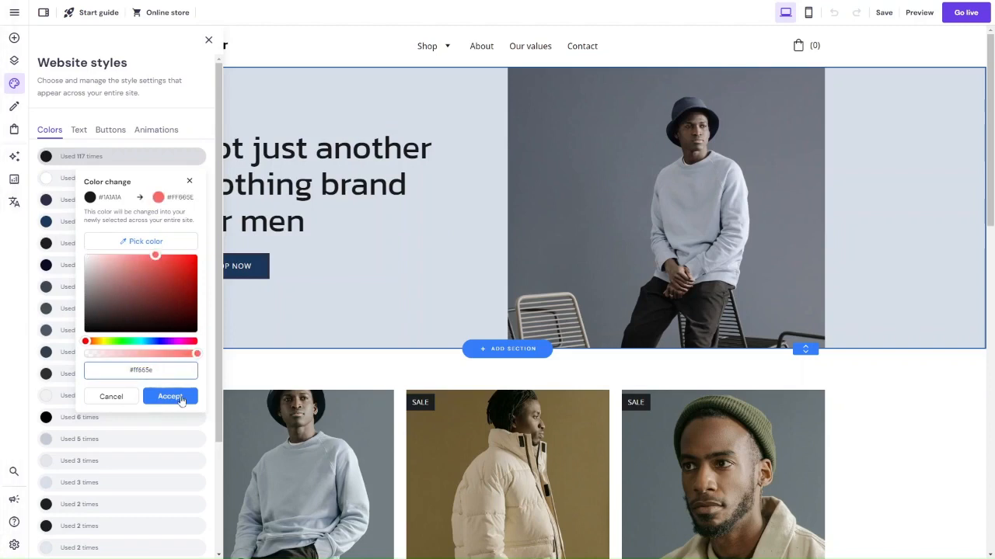
{"action": "left_click", "coordinate": [180, 399]}
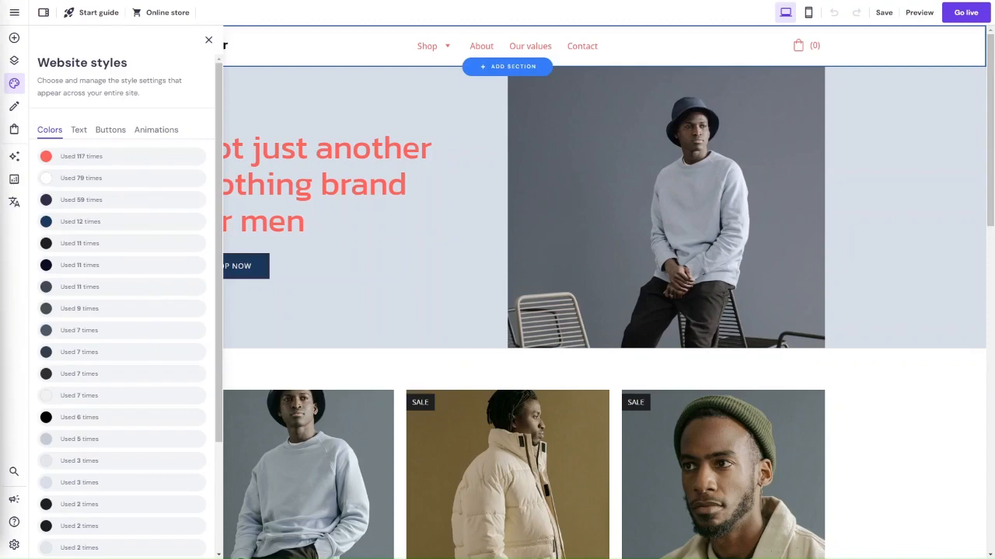
Step: Check the recolored text throughout the homepage and close the website styles
{"action": "scroll", "coordinate": [362, 333], "scroll_direction": "down", "scroll_amount": 5}
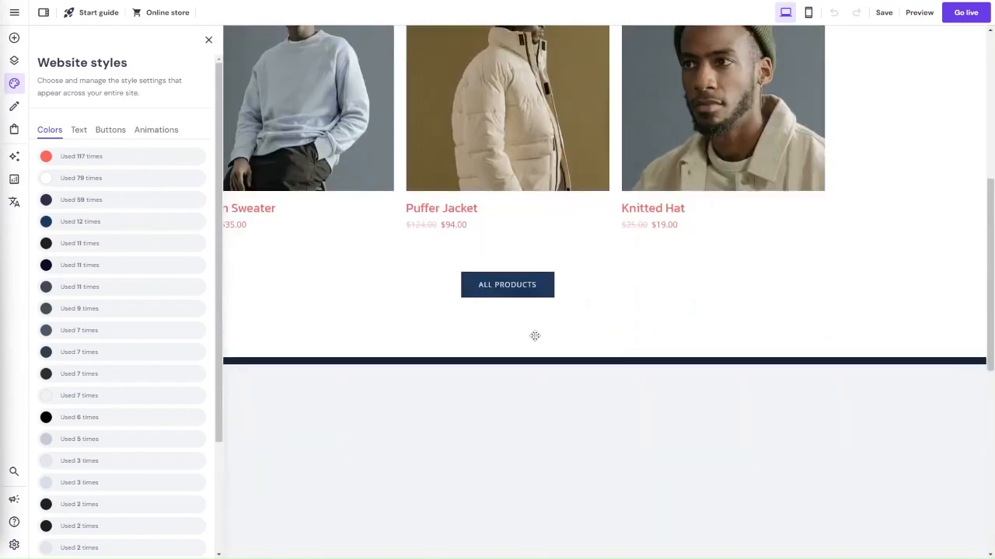
{"action": "scroll", "coordinate": [534, 336], "scroll_direction": "down", "scroll_amount": 4}
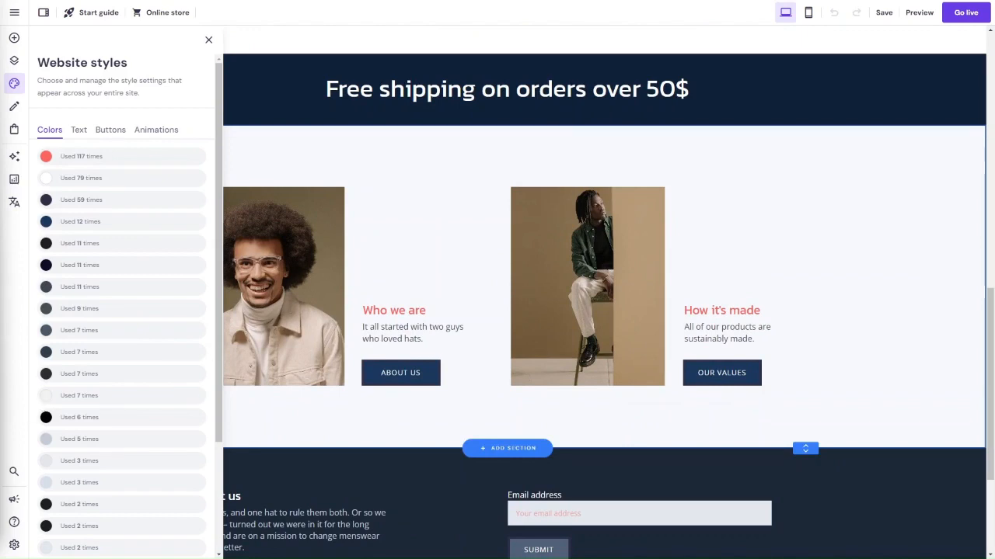
{"action": "left_click", "coordinate": [209, 40]}
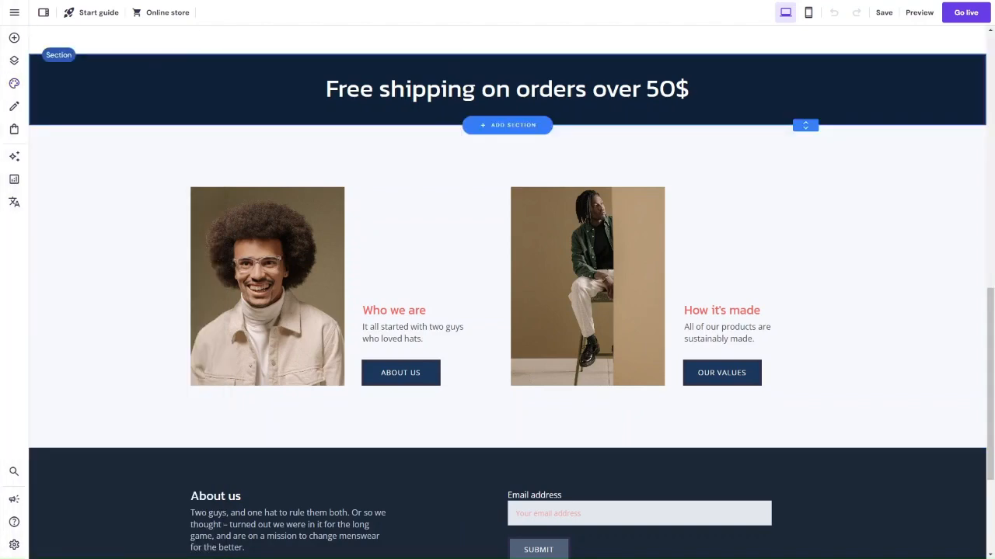
{"action": "scroll", "coordinate": [256, 353], "scroll_direction": "up", "scroll_amount": 10}
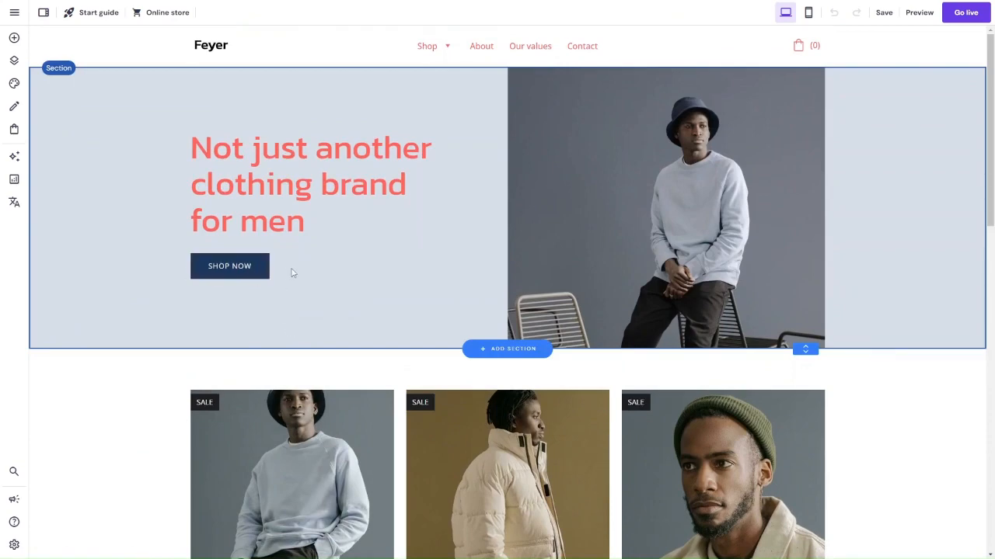
{"action": "scroll", "coordinate": [307, 312], "scroll_direction": "down", "scroll_amount": 4}
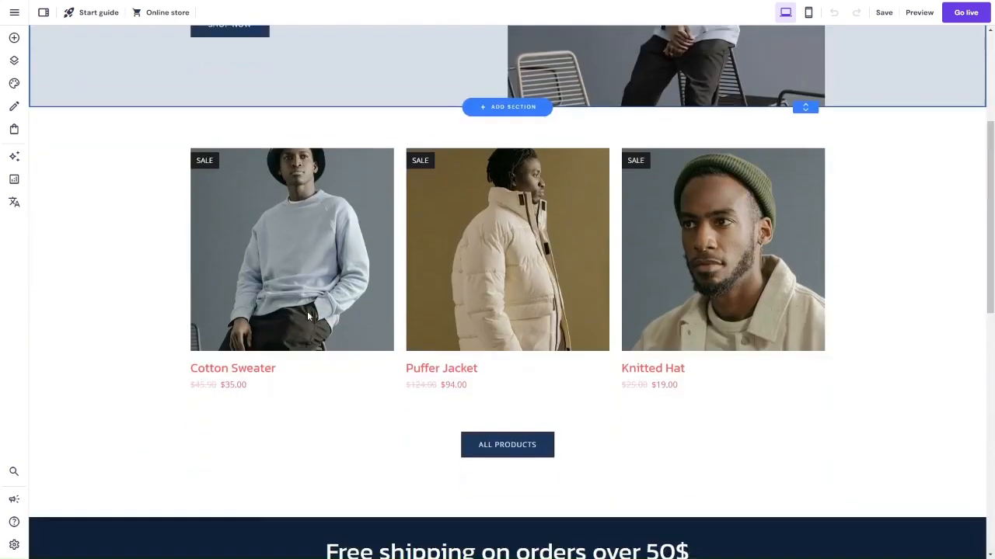
{"action": "scroll", "coordinate": [307, 315], "scroll_direction": "up", "scroll_amount": 4}
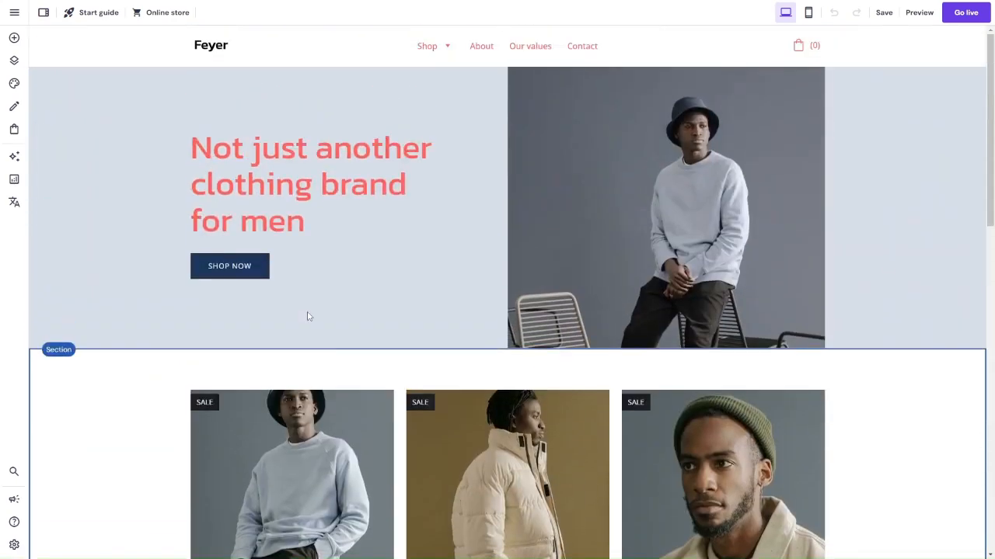
Step: Set the border color and fill color of the hero section's Shop Now button to the coral website color #ff665e
{"action": "left_click", "coordinate": [260, 268]}
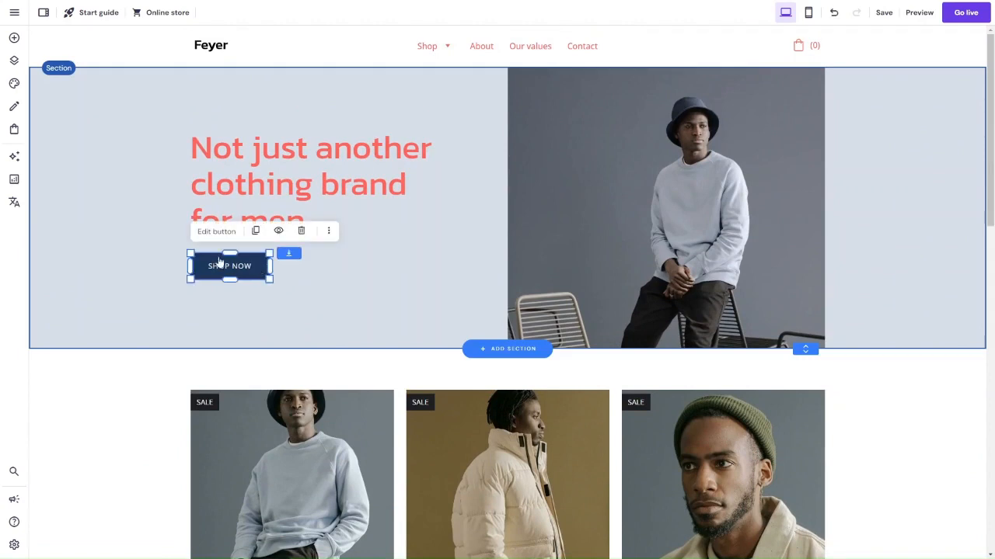
{"action": "left_click", "coordinate": [205, 232]}
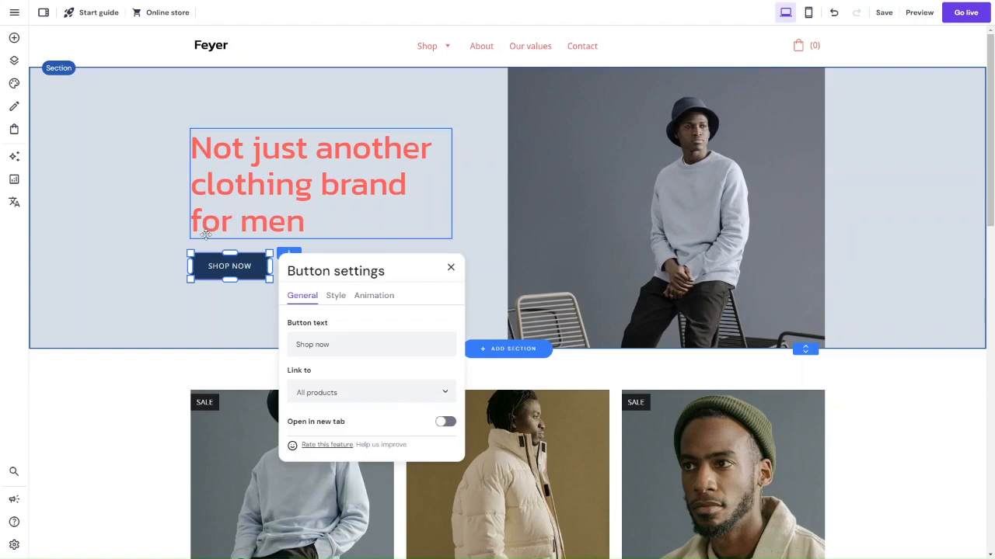
{"action": "left_click", "coordinate": [336, 296]}
{"action": "scroll", "coordinate": [382, 331], "scroll_direction": "down", "scroll_amount": 2}
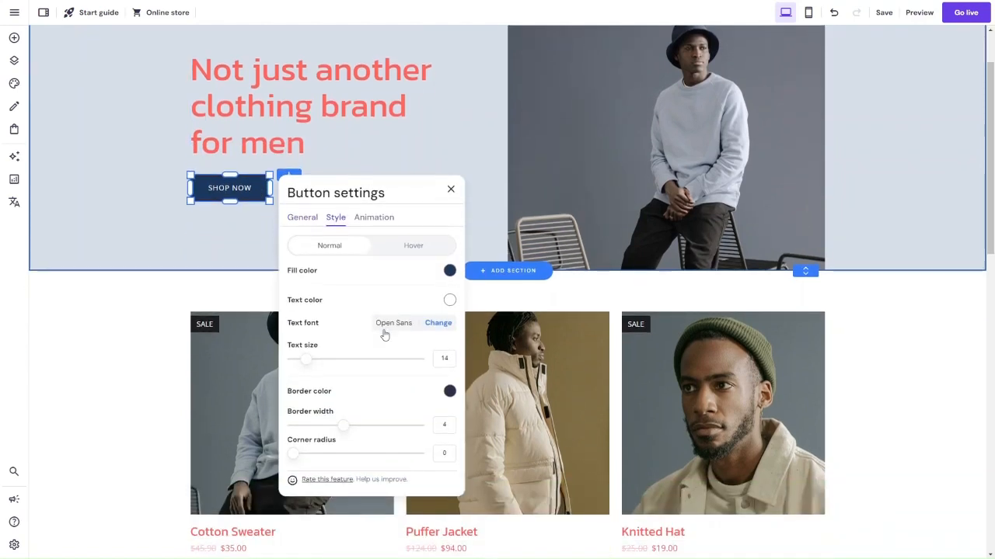
{"action": "left_click", "coordinate": [449, 392]}
{"action": "left_click", "coordinate": [472, 367]}
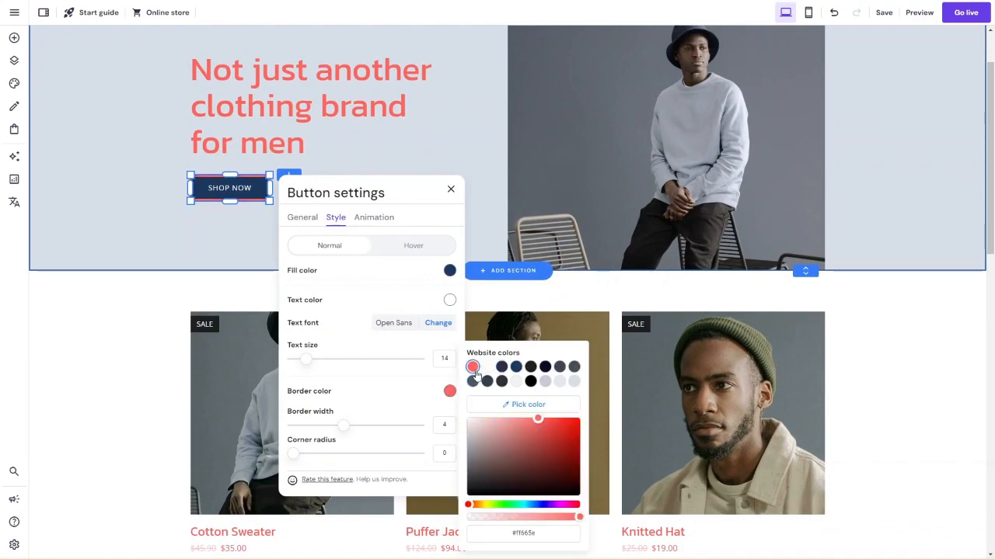
{"action": "left_click", "coordinate": [449, 271]}
{"action": "left_click", "coordinate": [472, 290]}
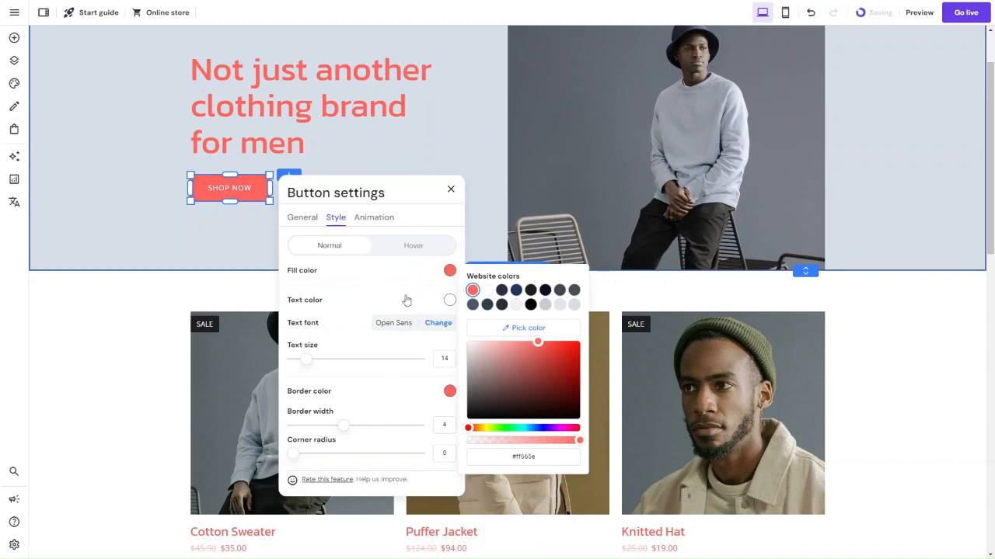
Step: Give the Shop Now button dark blue text from the website colors and a text size of 18
{"action": "left_click", "coordinate": [449, 300]}
{"action": "left_click", "coordinate": [516, 320]}
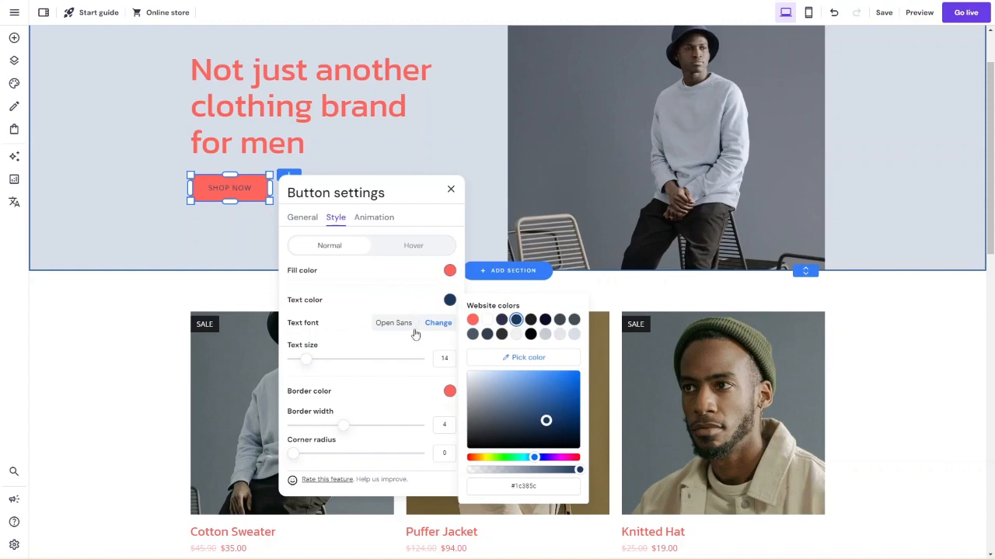
{"action": "left_click_drag", "start_coordinate": [307, 359], "coordinate": [319, 361]}
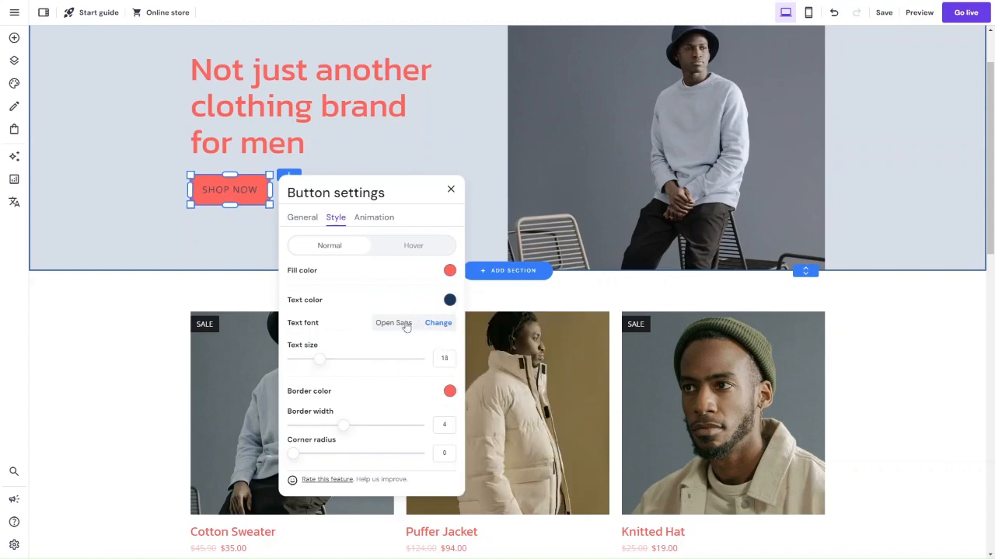
{"action": "scroll", "coordinate": [377, 418], "scroll_direction": "down", "scroll_amount": 2}
{"action": "scroll", "coordinate": [377, 416], "scroll_direction": "up", "scroll_amount": 3}
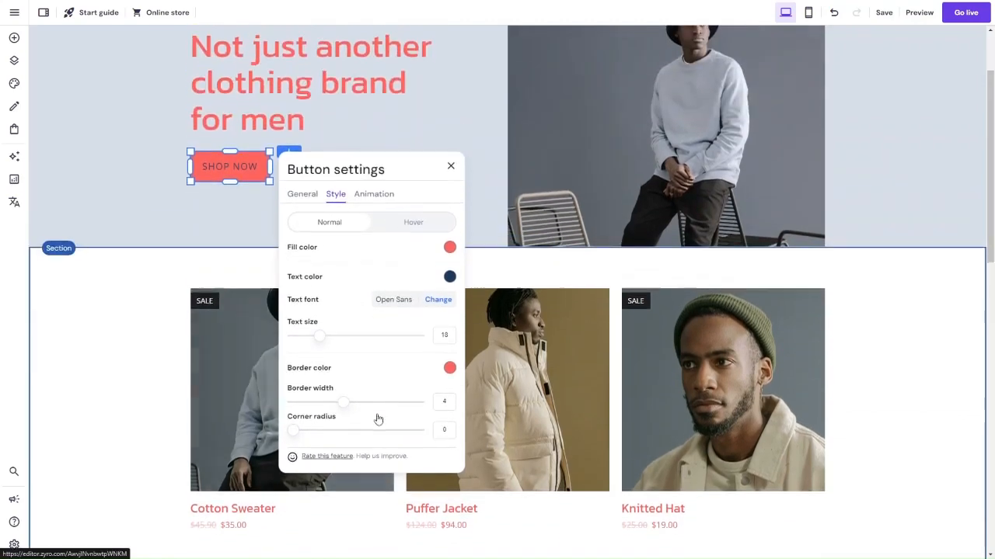
{"action": "scroll", "coordinate": [286, 334], "scroll_direction": "down", "scroll_amount": 2}
{"action": "scroll", "coordinate": [284, 333], "scroll_direction": "down", "scroll_amount": 1}
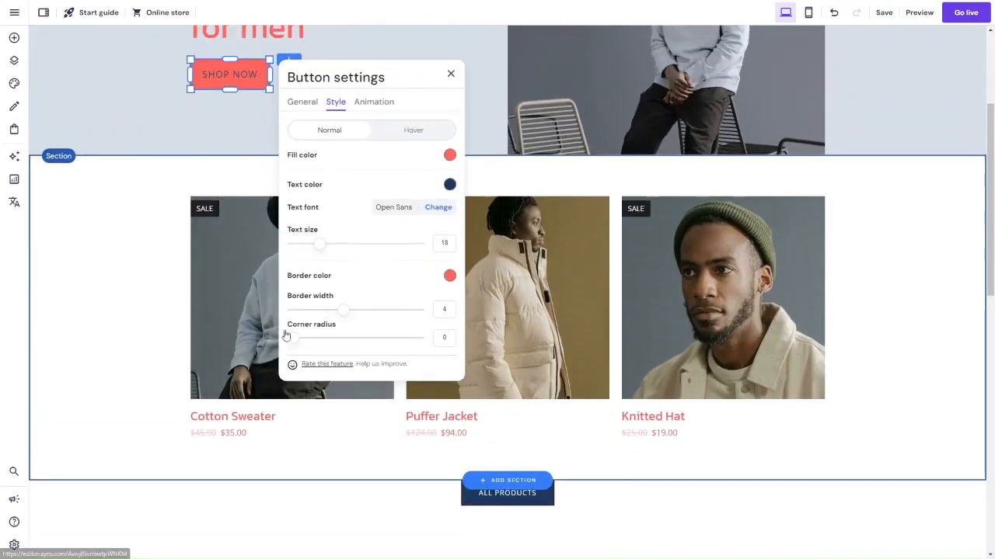
Step: Close the Shop Now button's settings and look over the homepage from the hero section to the free shipping banner
{"action": "scroll", "coordinate": [286, 333], "scroll_direction": "up", "scroll_amount": 3}
{"action": "left_click", "coordinate": [451, 268]}
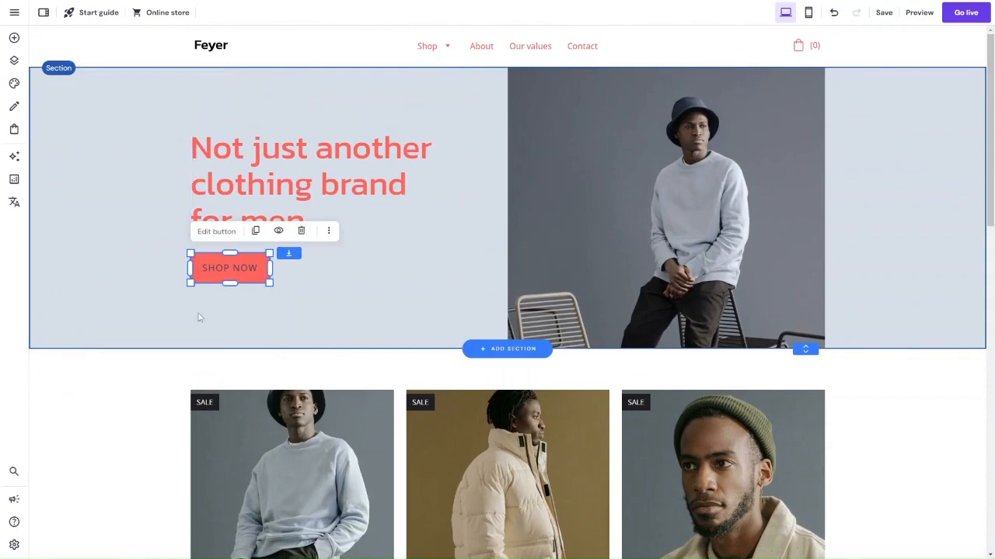
{"action": "left_click", "coordinate": [150, 288]}
{"action": "scroll", "coordinate": [299, 369], "scroll_direction": "down", "scroll_amount": 5}
{"action": "left_click", "coordinate": [299, 369]}
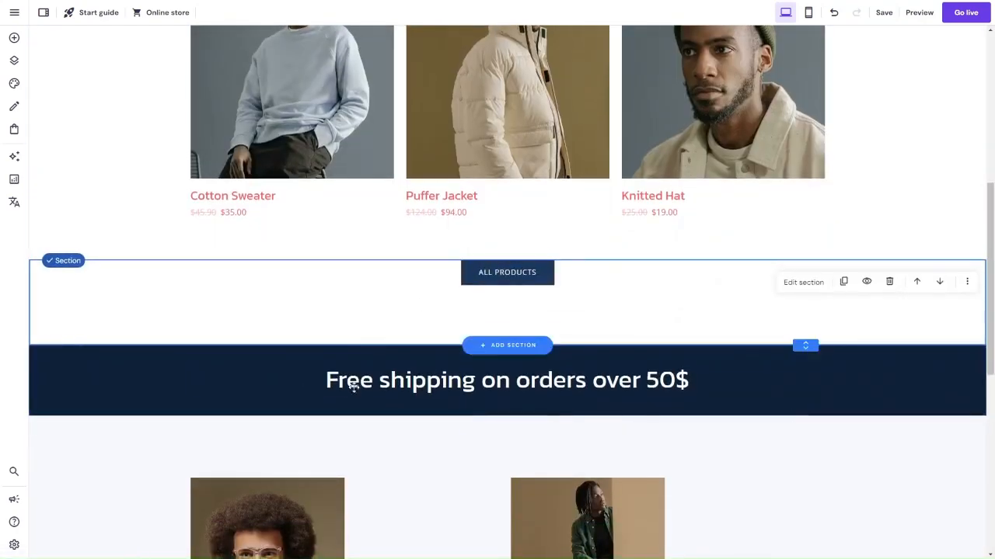
{"action": "scroll", "coordinate": [284, 271], "scroll_direction": "up", "scroll_amount": 6}
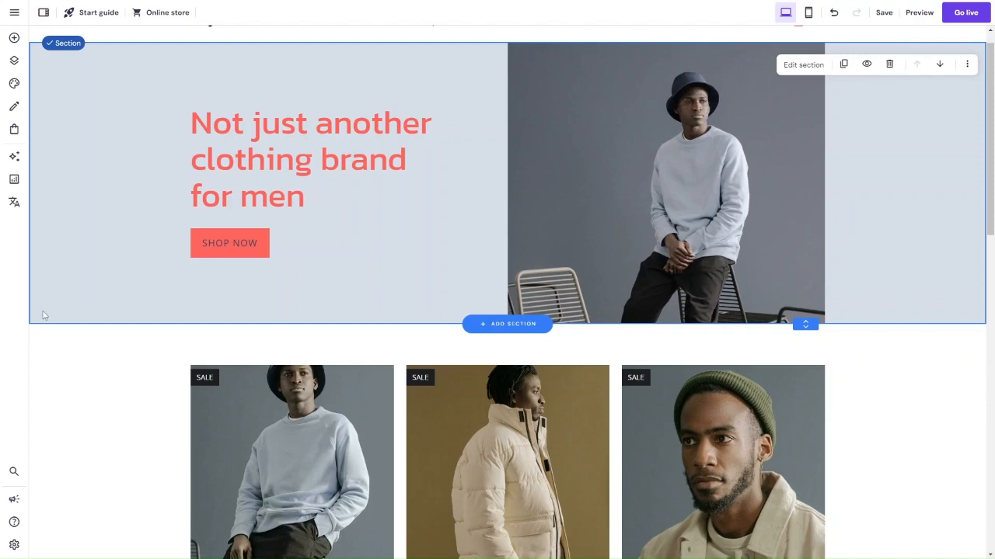
Step: Apply the Nunito Sans text style, with Nunito Sans paragraph text, to the whole website
{"action": "left_click", "coordinate": [13, 107]}
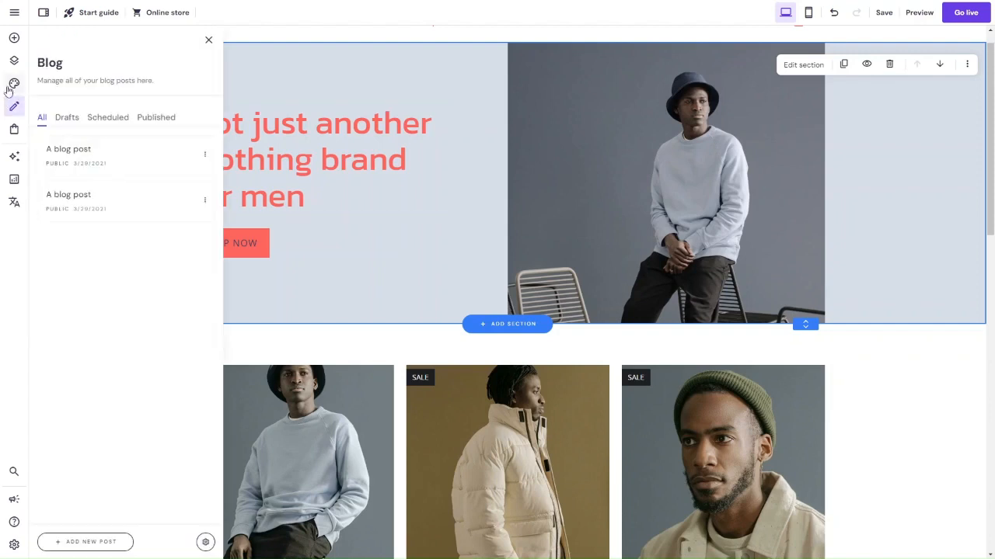
{"action": "left_click", "coordinate": [11, 85]}
{"action": "left_click", "coordinate": [79, 132]}
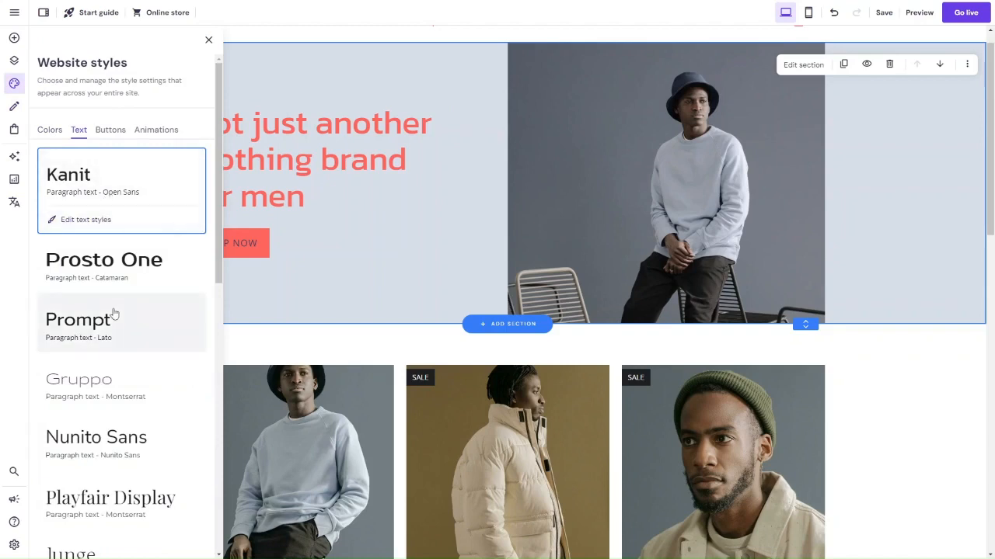
{"action": "scroll", "coordinate": [113, 380], "scroll_direction": "down", "scroll_amount": 1}
{"action": "left_click", "coordinate": [113, 367]}
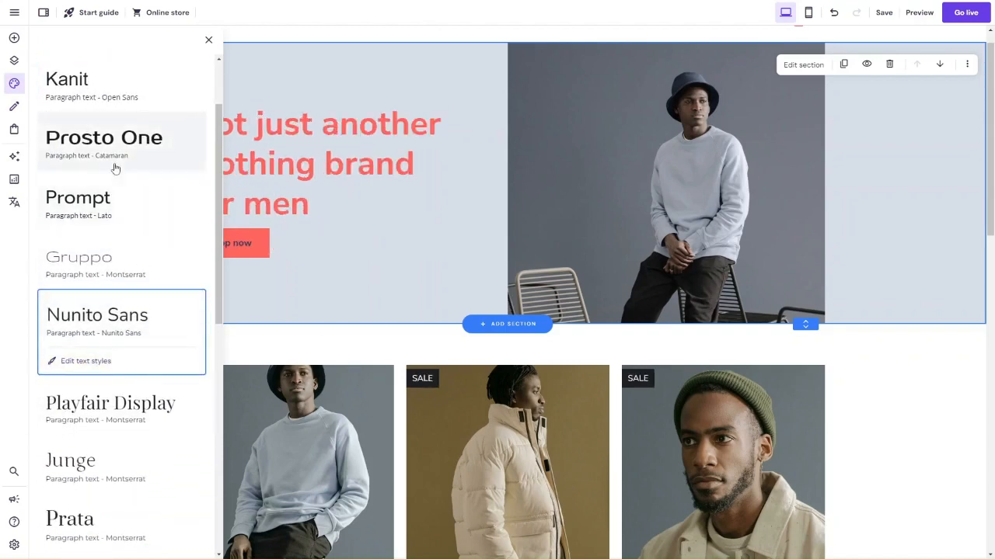
{"action": "scroll", "coordinate": [115, 168], "scroll_direction": "down", "scroll_amount": 1}
{"action": "scroll", "coordinate": [115, 168], "scroll_direction": "up", "scroll_amount": 2}
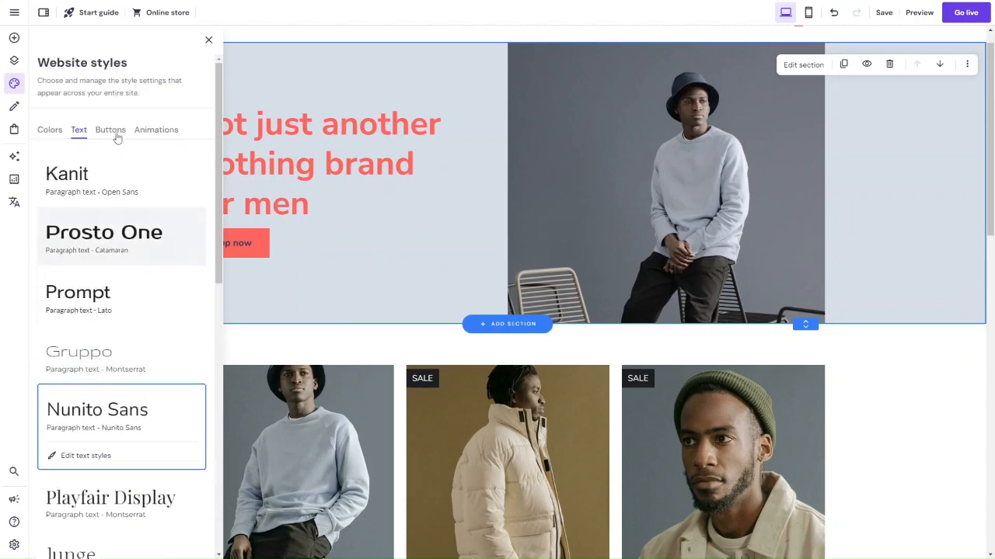
Step: Apply the fully rounded button style across the website, view the animation styles, and close the website styles
{"action": "left_click", "coordinate": [111, 129]}
{"action": "left_click", "coordinate": [105, 182]}
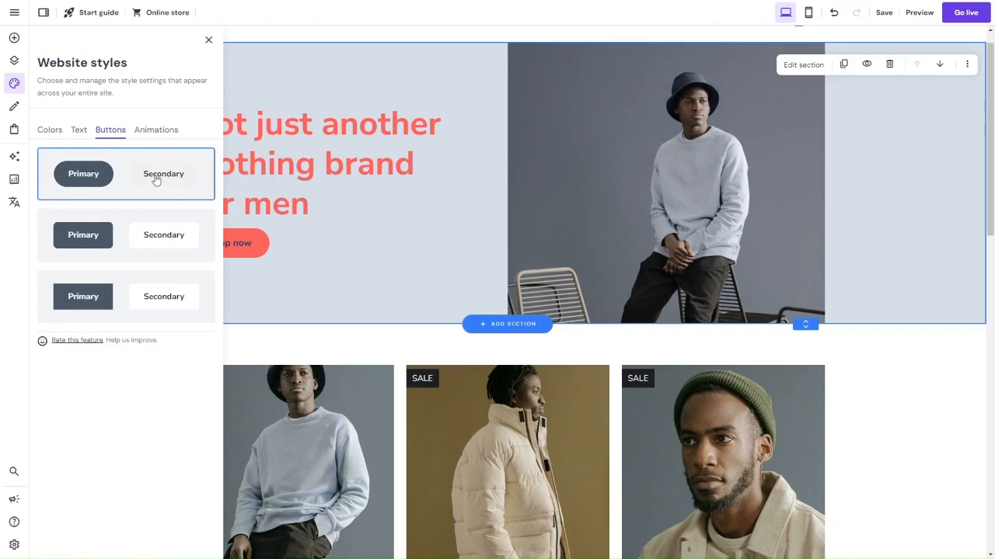
{"action": "left_click", "coordinate": [150, 132]}
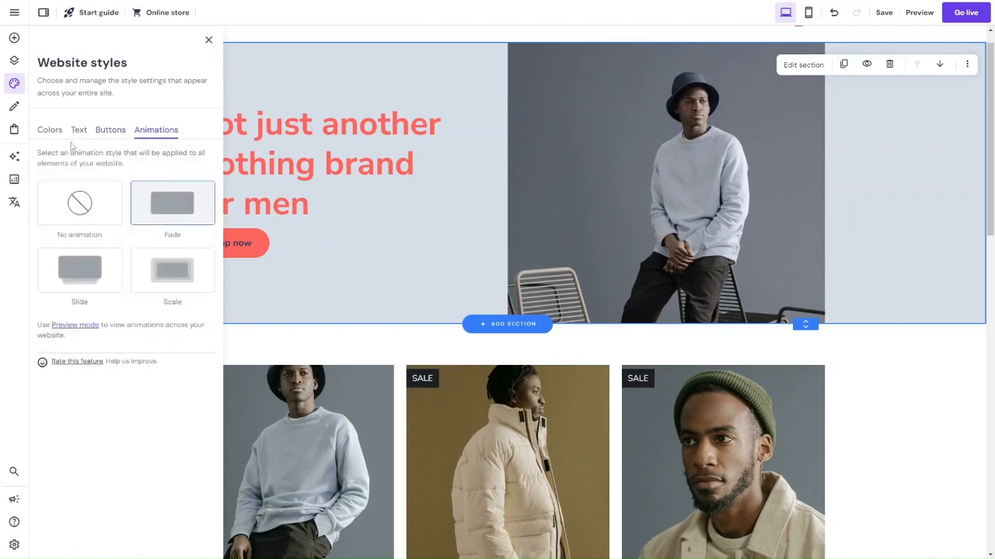
{"action": "left_click", "coordinate": [208, 40]}
{"action": "scroll", "coordinate": [370, 313], "scroll_direction": "down", "scroll_amount": 4}
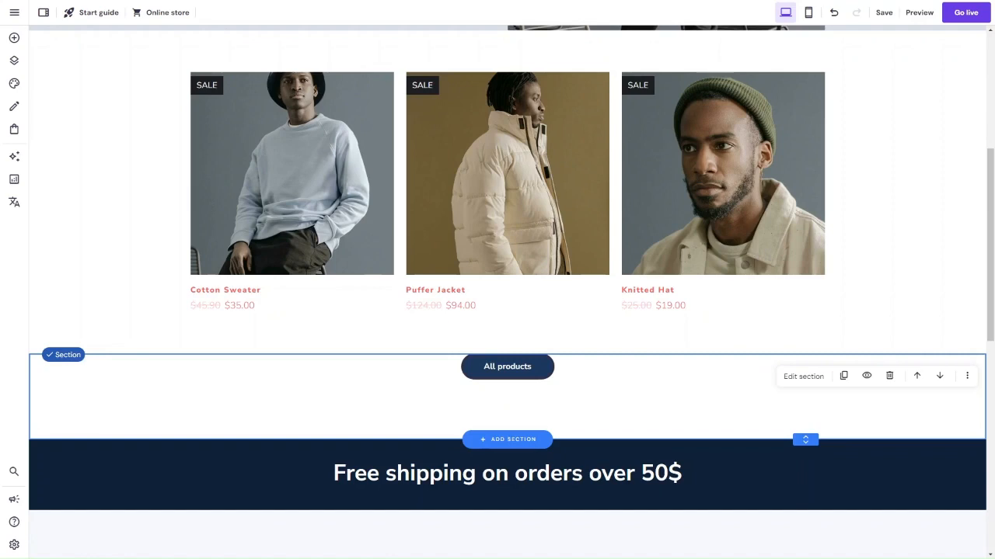
{"action": "left_click", "coordinate": [264, 474]}
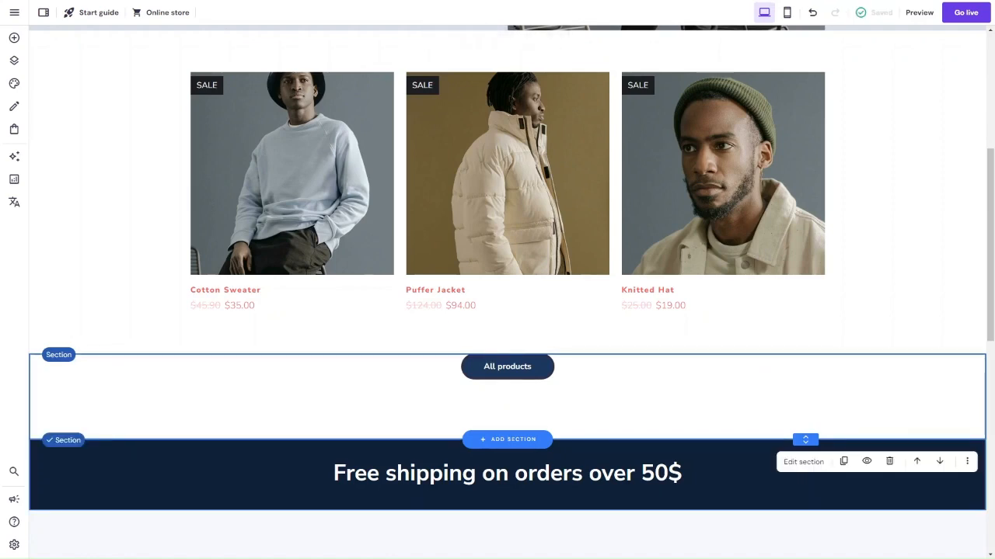
Step: Review the full list of website colors and compare it with the homepage sections down to Who we are
{"action": "left_click", "coordinate": [14, 83]}
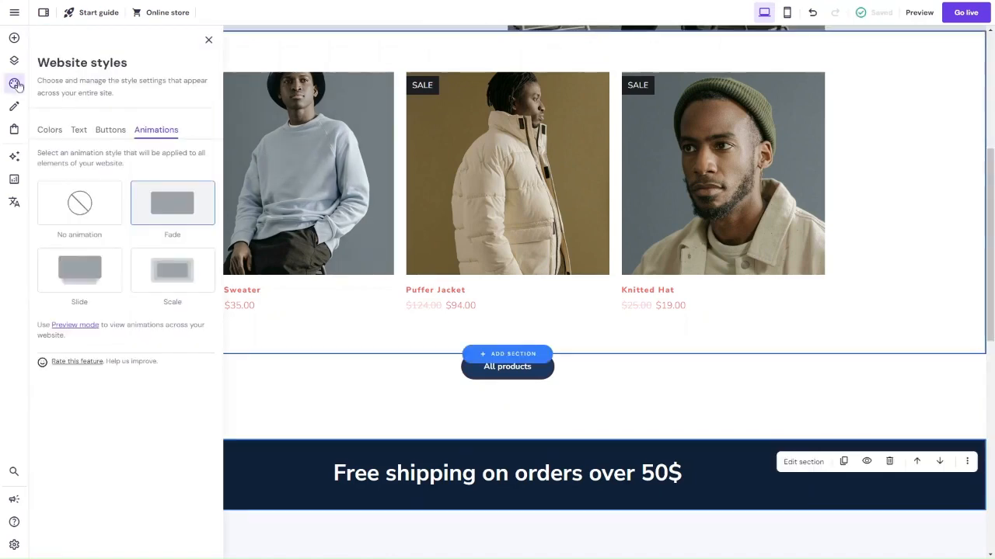
{"action": "left_click", "coordinate": [50, 136]}
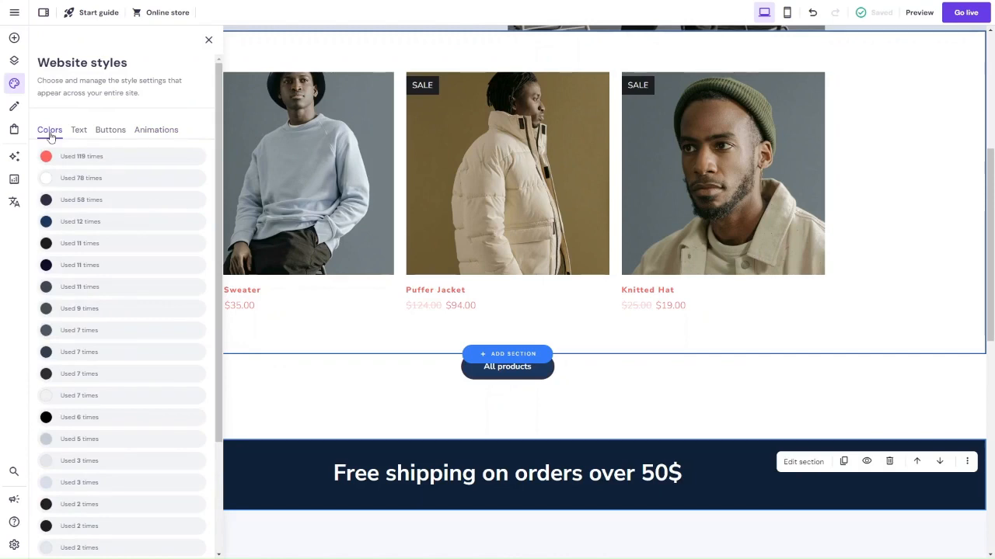
{"action": "scroll", "coordinate": [100, 309], "scroll_direction": "down", "scroll_amount": 2}
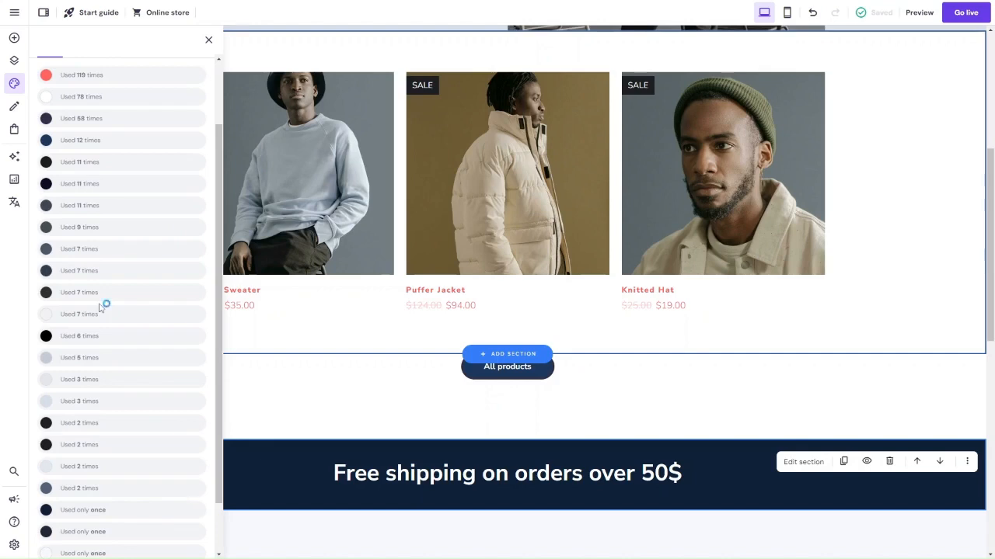
{"action": "scroll", "coordinate": [100, 309], "scroll_direction": "down", "scroll_amount": 2}
{"action": "scroll", "coordinate": [99, 308], "scroll_direction": "up", "scroll_amount": 5}
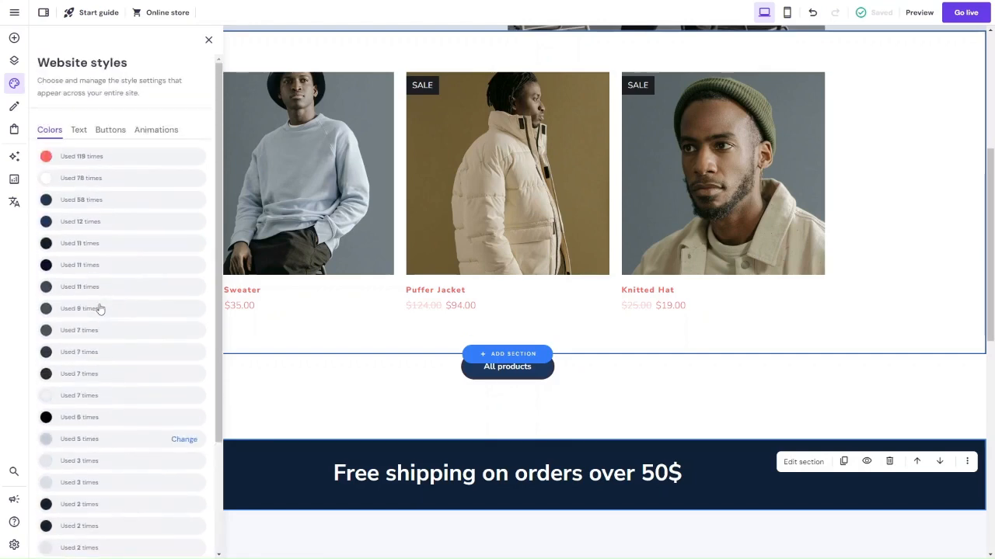
{"action": "scroll", "coordinate": [401, 278], "scroll_direction": "down", "scroll_amount": 2}
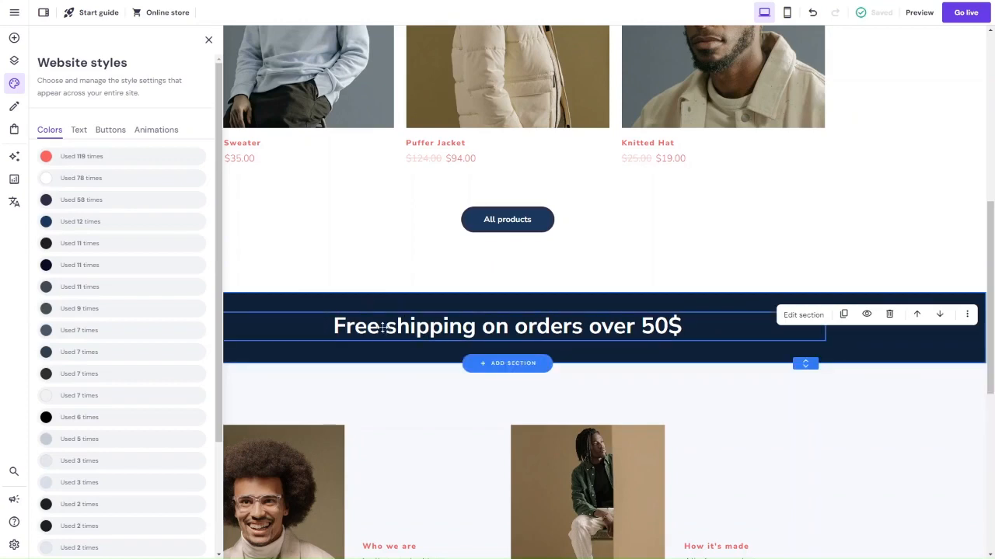
{"action": "scroll", "coordinate": [382, 327], "scroll_direction": "down", "scroll_amount": 2}
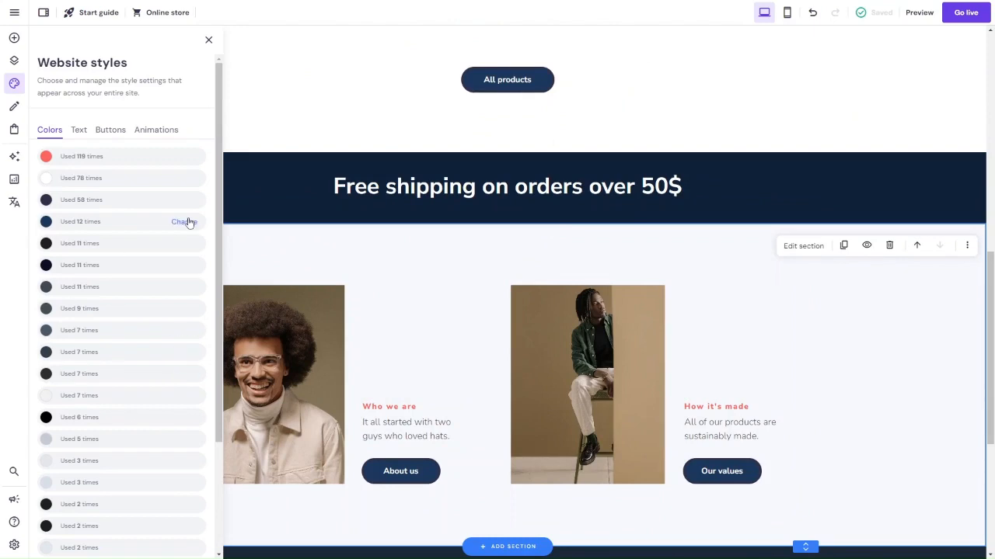
Step: Try the Prata text style with Montserrat paragraph text on the website
{"action": "left_click", "coordinate": [77, 131]}
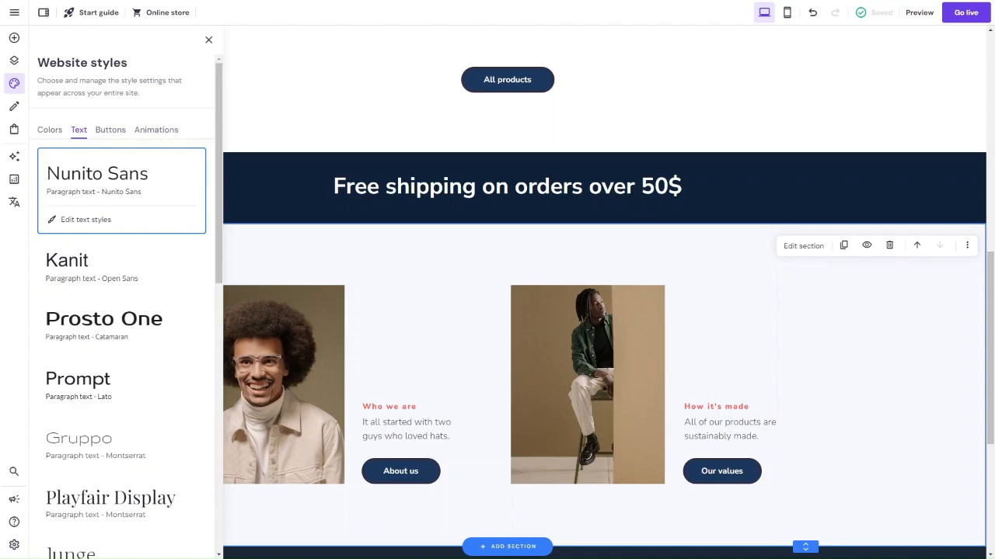
{"action": "scroll", "coordinate": [86, 339], "scroll_direction": "down", "scroll_amount": 2}
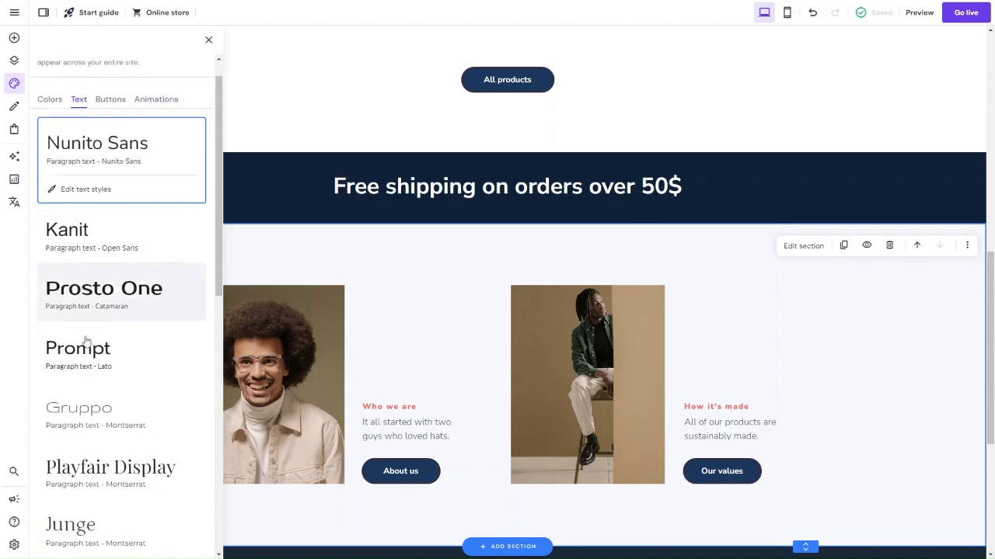
{"action": "scroll", "coordinate": [88, 373], "scroll_direction": "down", "scroll_amount": 2}
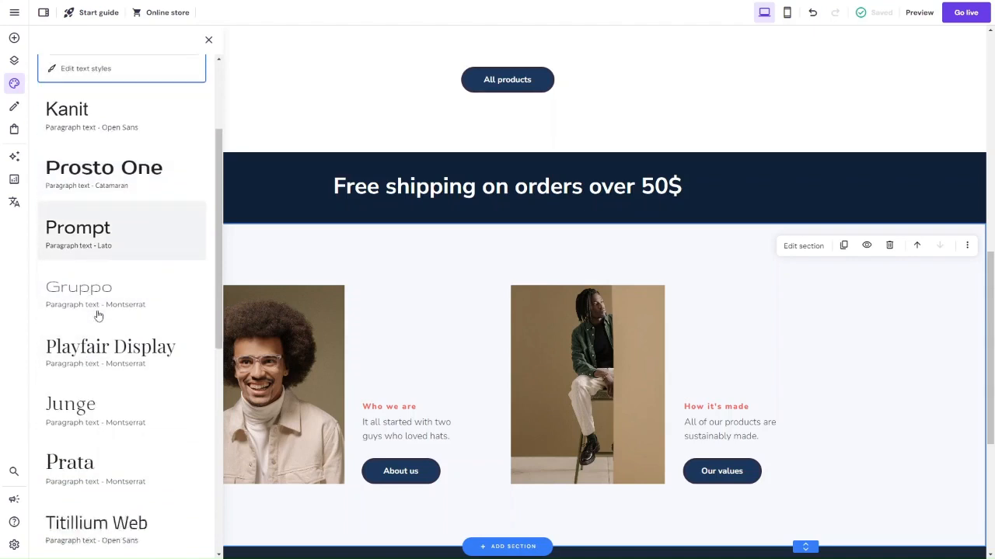
{"action": "left_click", "coordinate": [86, 449]}
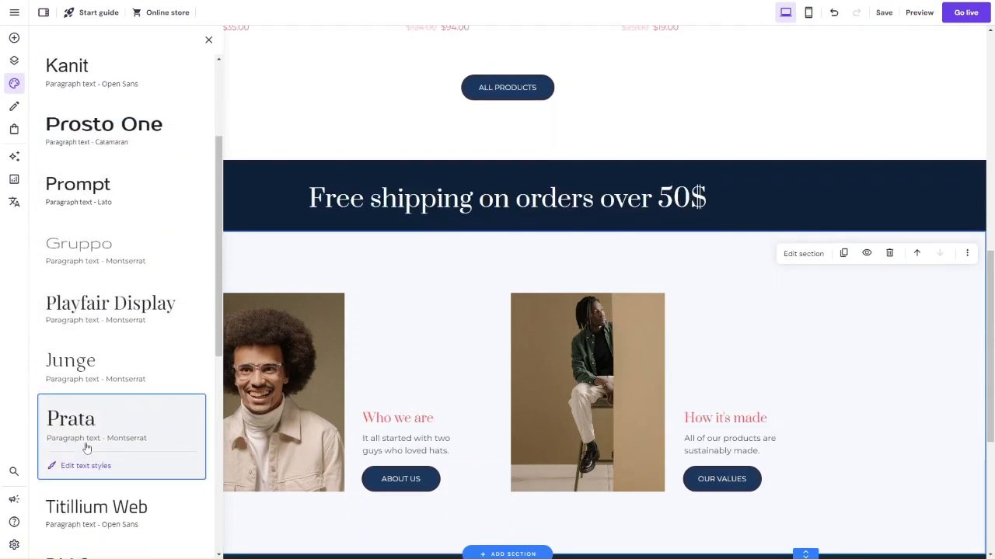
Step: Browse the remaining text styles and switch the website back to Nunito Sans
{"action": "scroll", "coordinate": [127, 410], "scroll_direction": "down", "scroll_amount": 8}
{"action": "scroll", "coordinate": [127, 410], "scroll_direction": "down", "scroll_amount": 3}
{"action": "scroll", "coordinate": [143, 312], "scroll_direction": "up", "scroll_amount": 12}
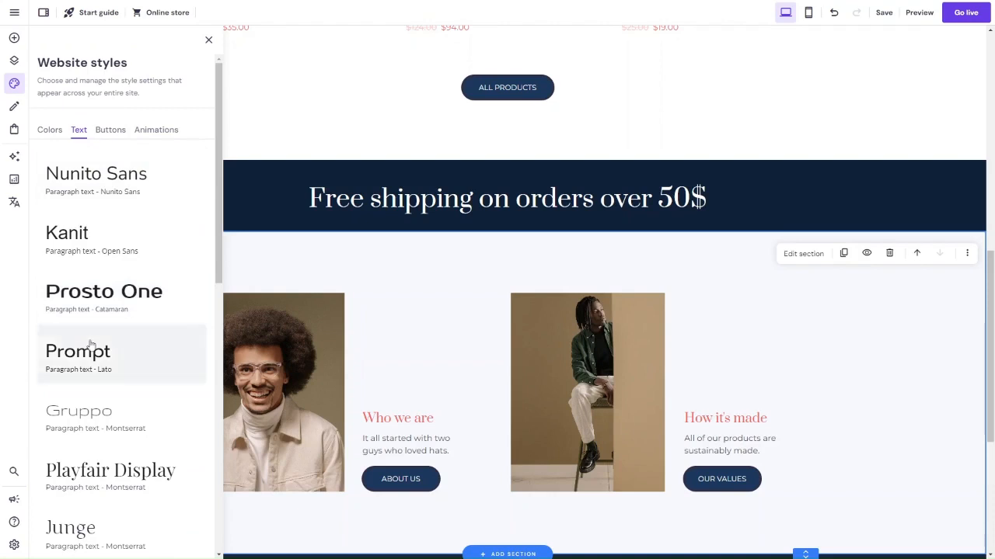
{"action": "scroll", "coordinate": [91, 346], "scroll_direction": "down", "scroll_amount": 3}
{"action": "scroll", "coordinate": [91, 346], "scroll_direction": "down", "scroll_amount": 3}
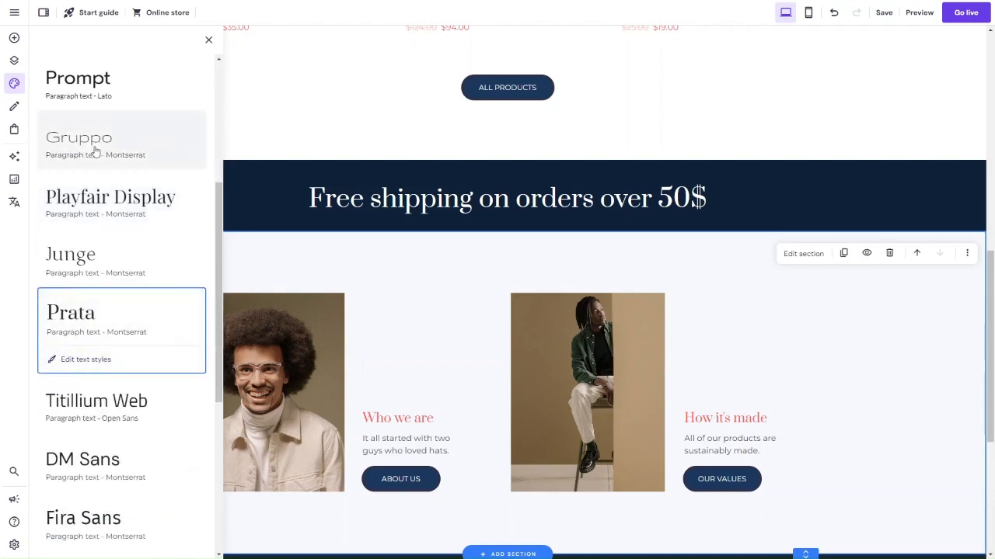
{"action": "scroll", "coordinate": [62, 148], "scroll_direction": "up", "scroll_amount": 1}
{"action": "scroll", "coordinate": [93, 315], "scroll_direction": "up", "scroll_amount": 5}
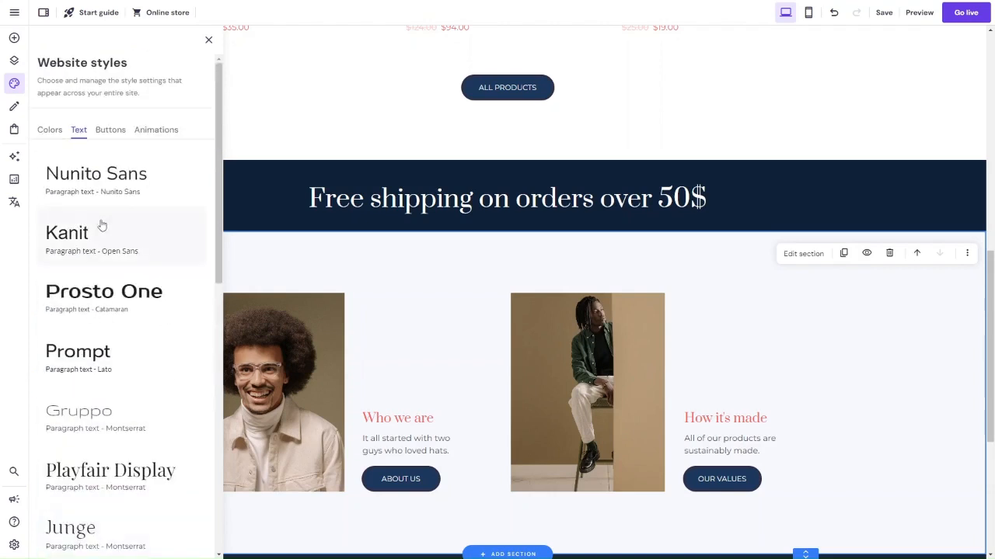
{"action": "left_click", "coordinate": [108, 190]}
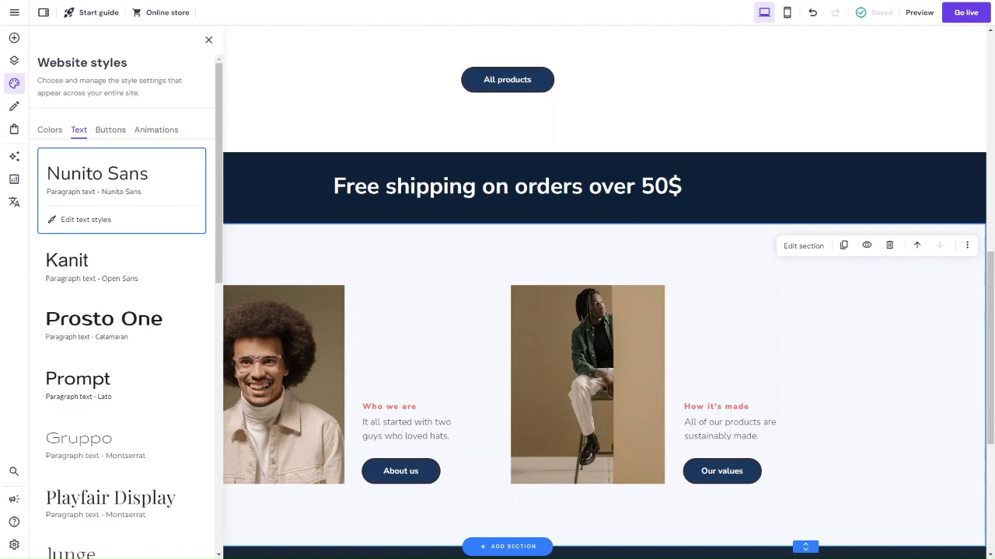
Step: Revisit the website colors, close the website styles, and examine the restyled homepage from the hero section to the footer
{"action": "left_click", "coordinate": [50, 131]}
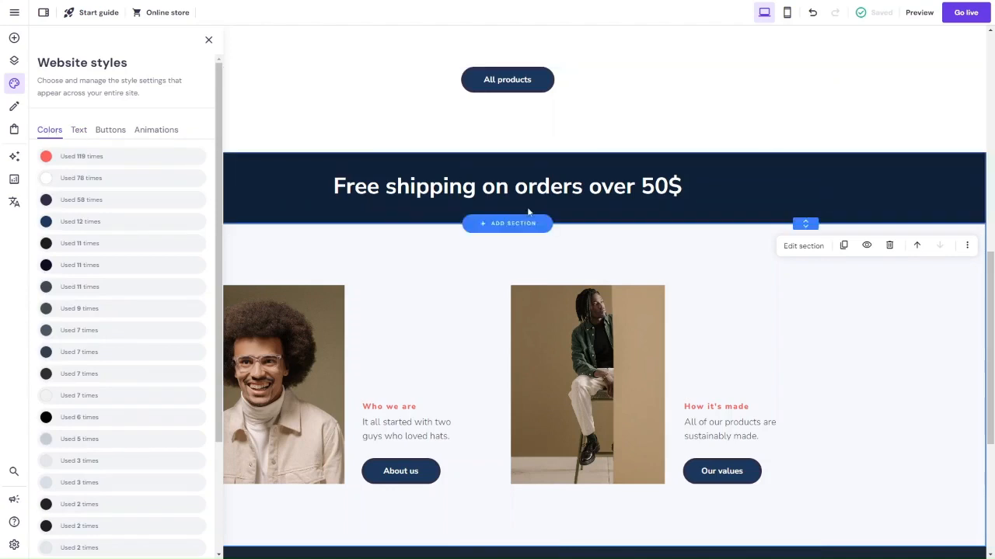
{"action": "left_click", "coordinate": [416, 194]}
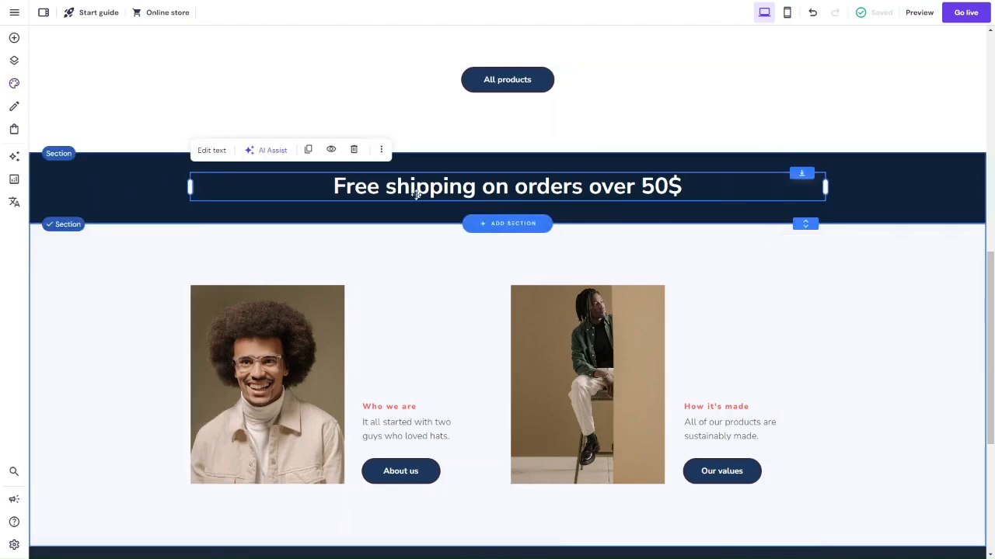
{"action": "scroll", "coordinate": [415, 195], "scroll_direction": "down", "scroll_amount": 1}
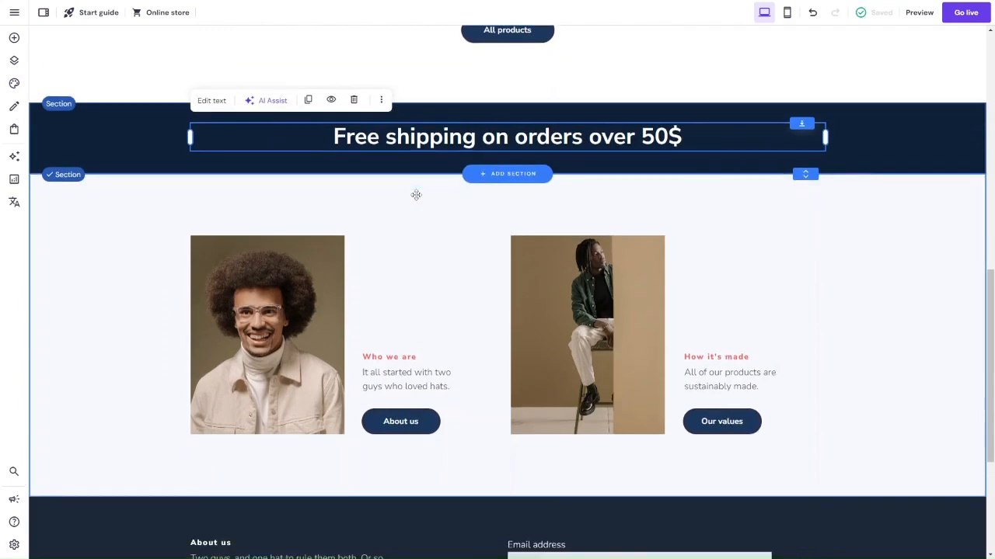
{"action": "scroll", "coordinate": [415, 198], "scroll_direction": "up", "scroll_amount": 3}
{"action": "left_click", "coordinate": [92, 342]}
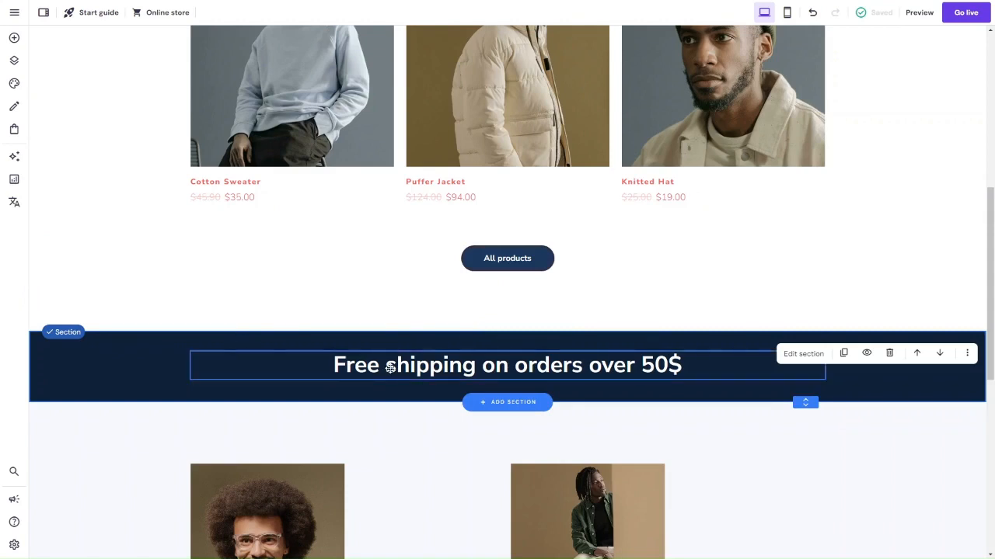
{"action": "scroll", "coordinate": [479, 259], "scroll_direction": "down", "scroll_amount": 3}
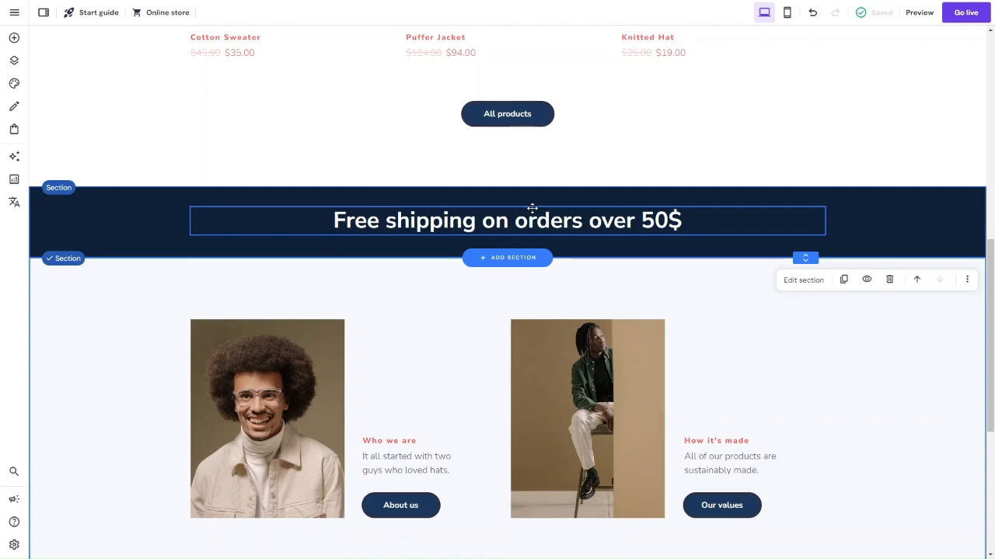
{"action": "scroll", "coordinate": [532, 209], "scroll_direction": "down", "scroll_amount": 3}
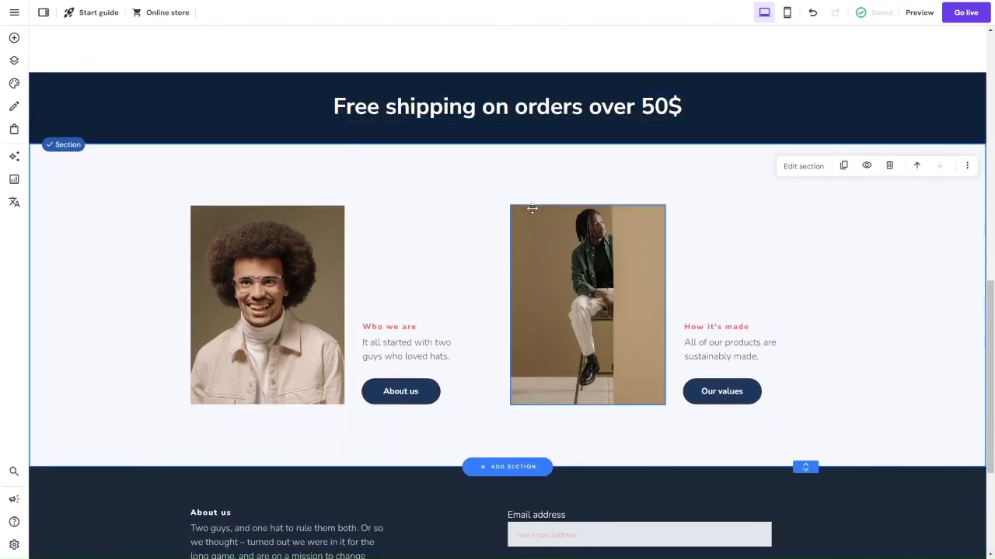
{"action": "scroll", "coordinate": [531, 209], "scroll_direction": "down", "scroll_amount": 3}
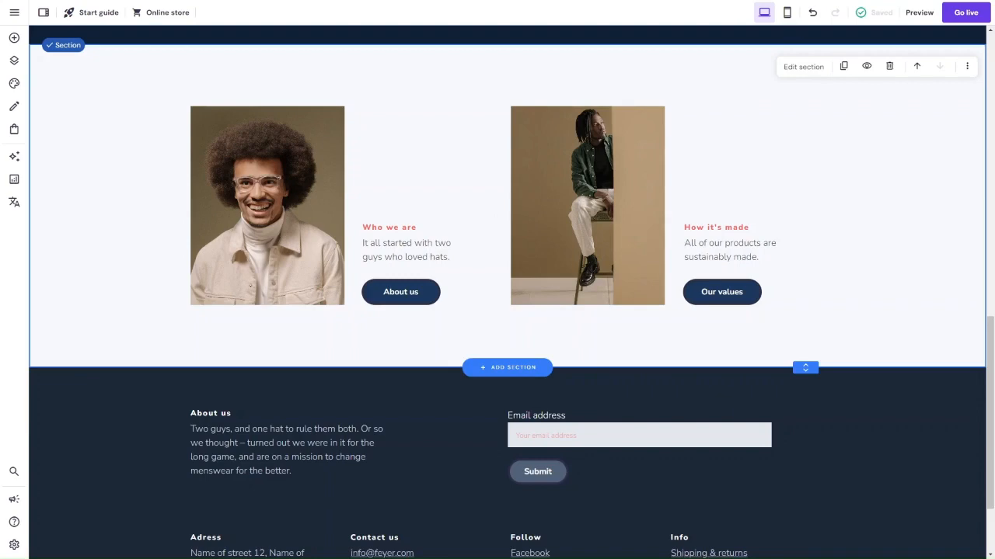
{"action": "scroll", "coordinate": [332, 355], "scroll_direction": "up", "scroll_amount": 6}
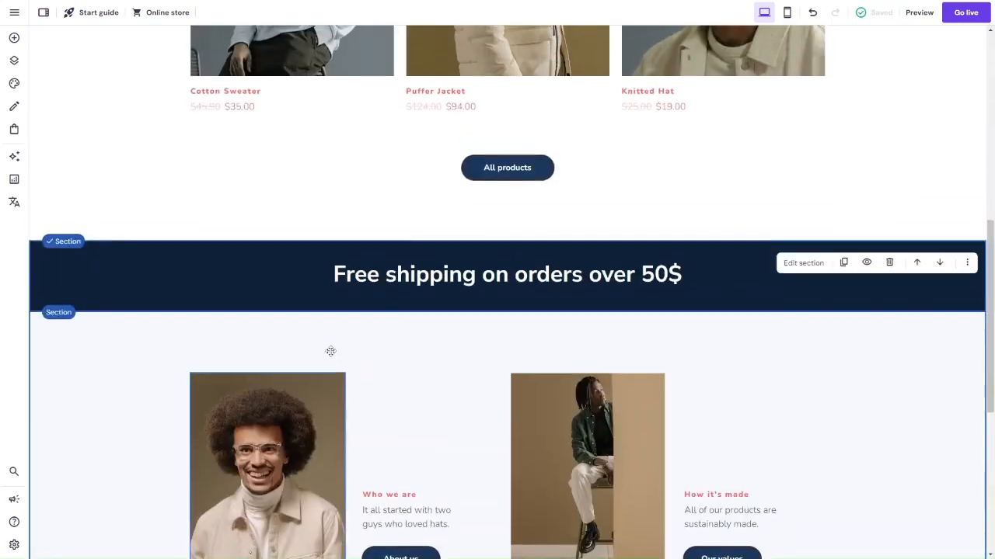
{"action": "scroll", "coordinate": [330, 356], "scroll_direction": "up", "scroll_amount": 4}
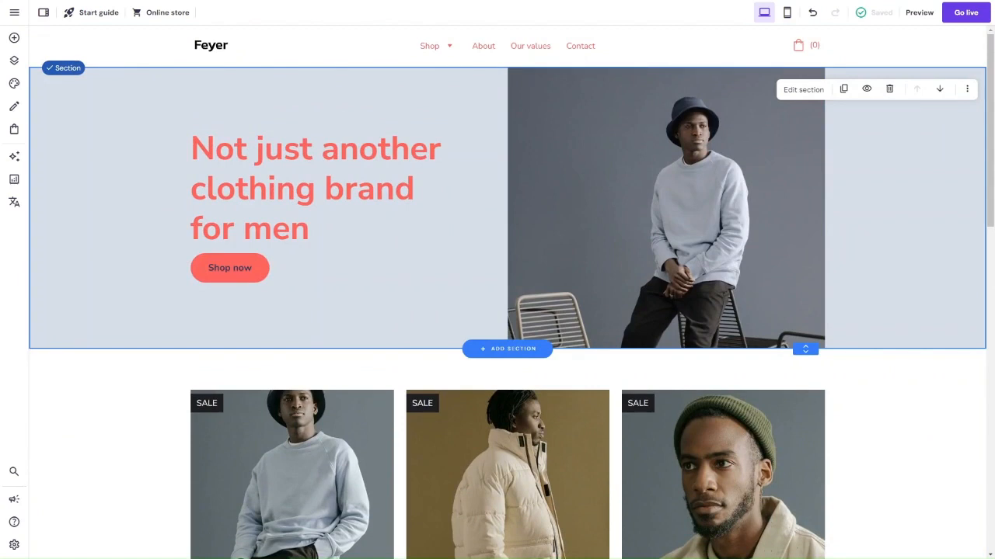
{"action": "scroll", "coordinate": [463, 381], "scroll_direction": "down", "scroll_amount": 10}
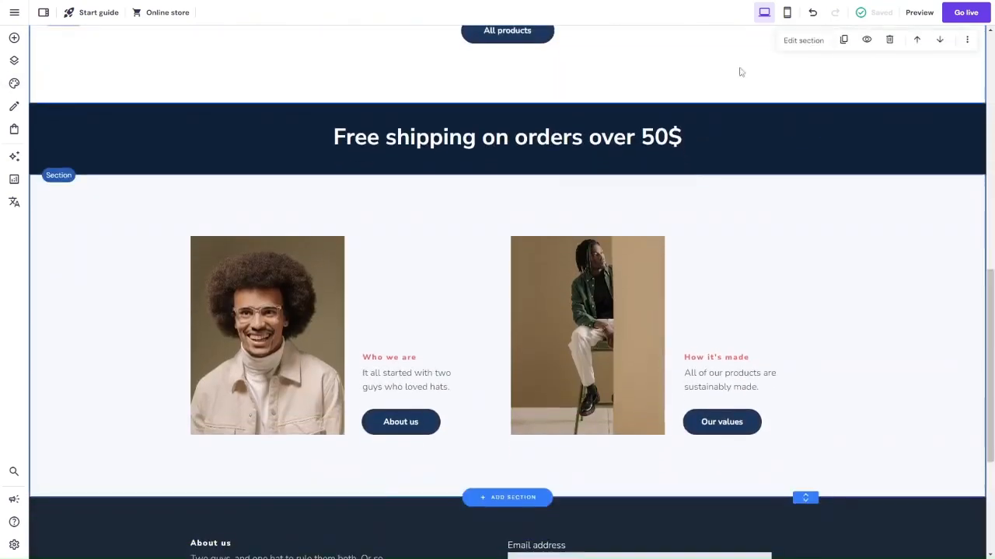
Step: Examine the homepage's mobile layout from the hero section down to the footer, and return to the desktop layout
{"action": "left_click", "coordinate": [786, 12]}
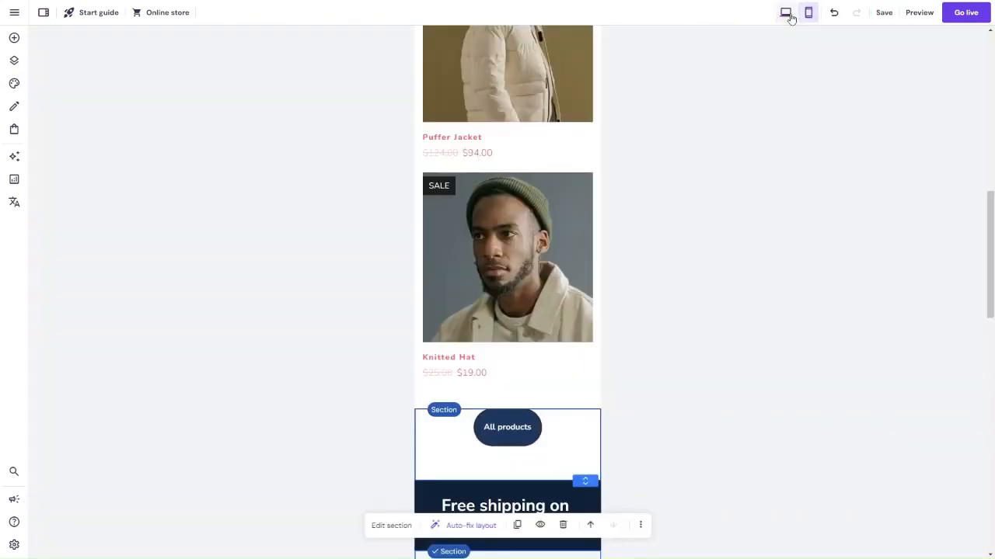
{"action": "scroll", "coordinate": [585, 218], "scroll_direction": "up", "scroll_amount": 5}
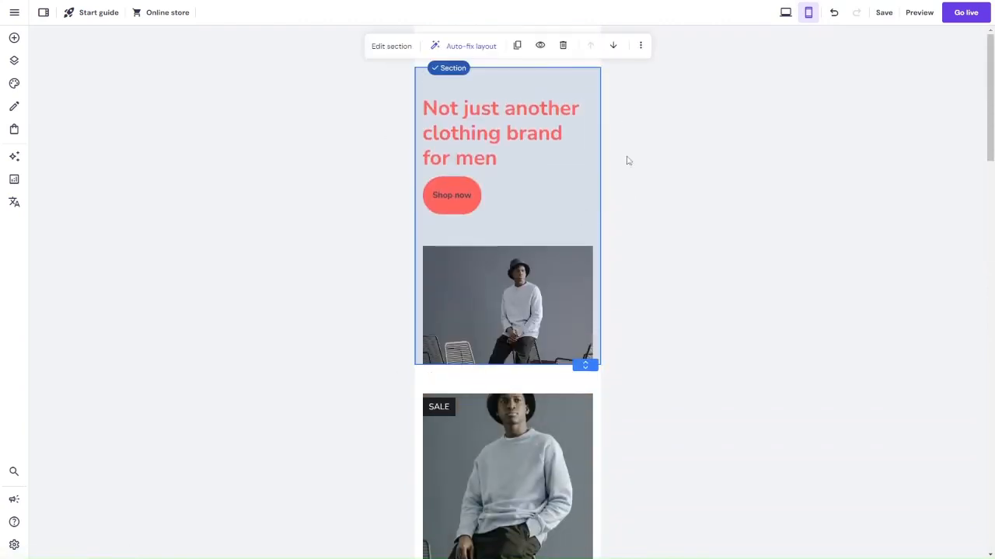
{"action": "scroll", "coordinate": [435, 161], "scroll_direction": "down", "scroll_amount": 10}
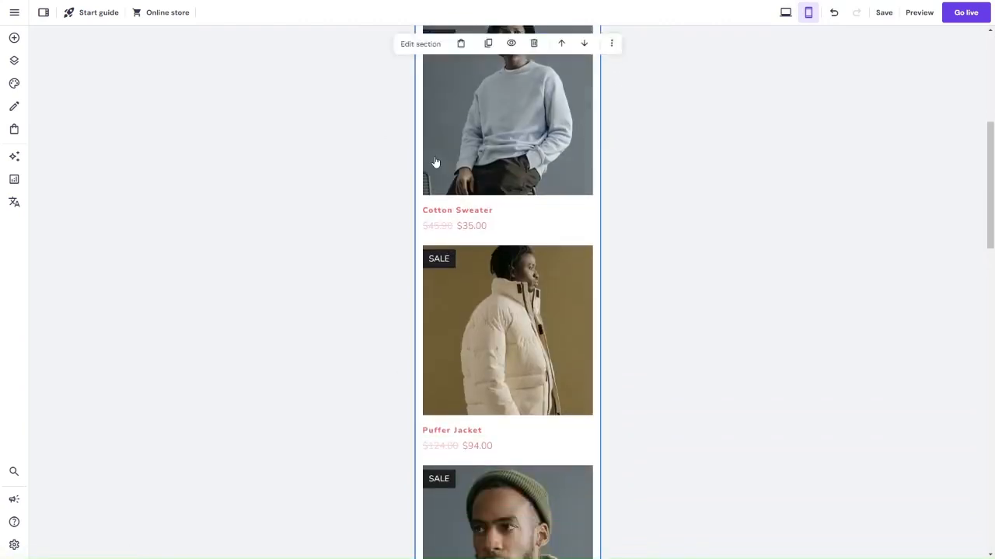
{"action": "scroll", "coordinate": [435, 161], "scroll_direction": "down", "scroll_amount": 5}
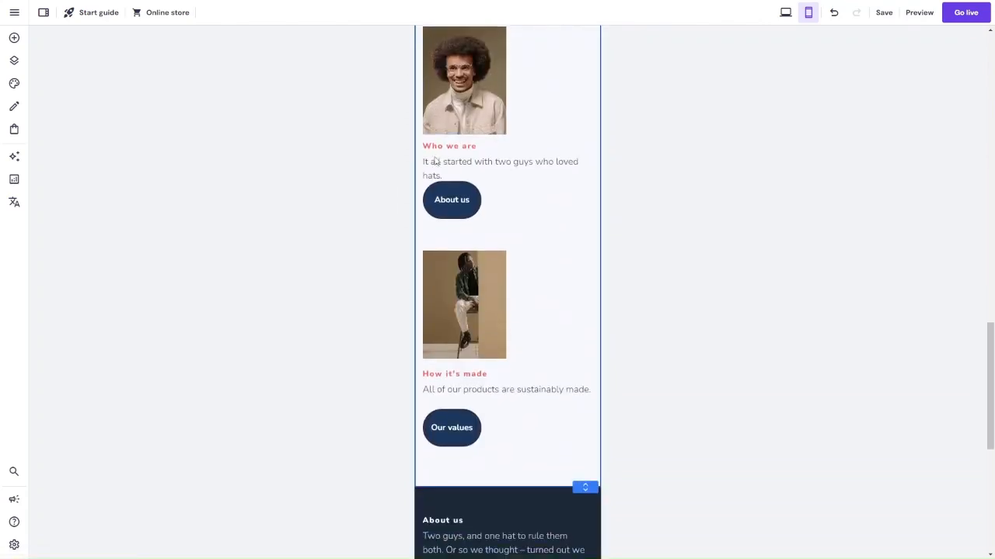
{"action": "scroll", "coordinate": [435, 162], "scroll_direction": "up", "scroll_amount": 10}
{"action": "scroll", "coordinate": [435, 162], "scroll_direction": "up", "scroll_amount": 2}
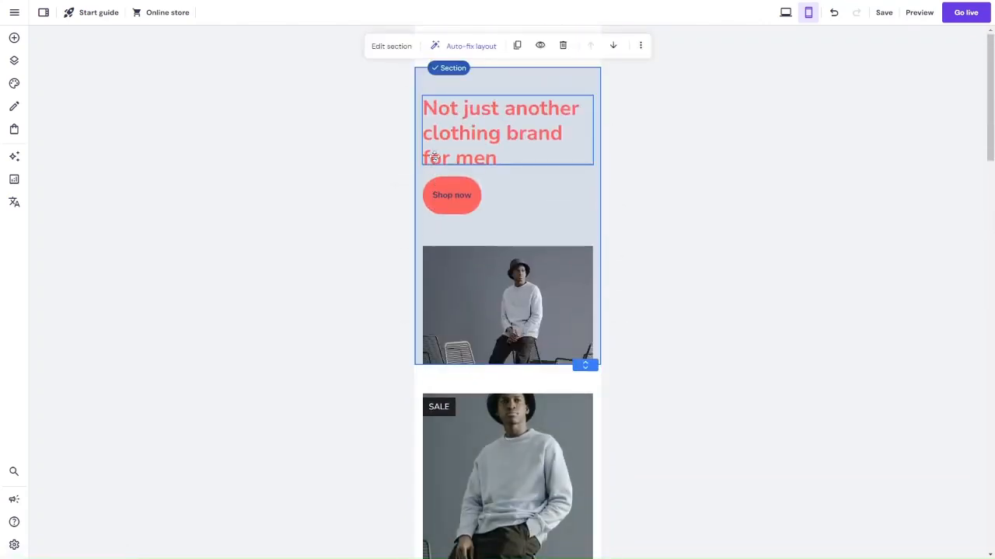
{"action": "left_click", "coordinate": [786, 12]}
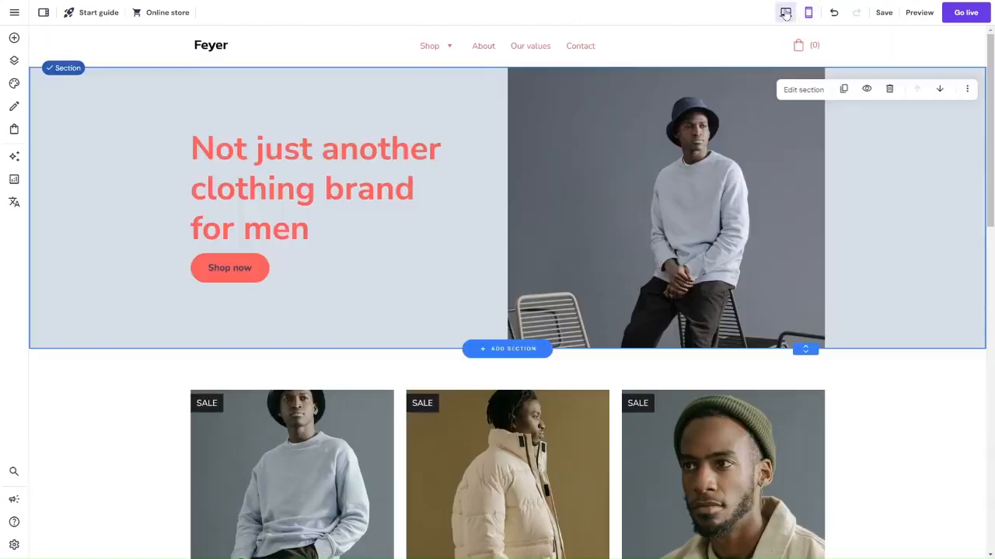